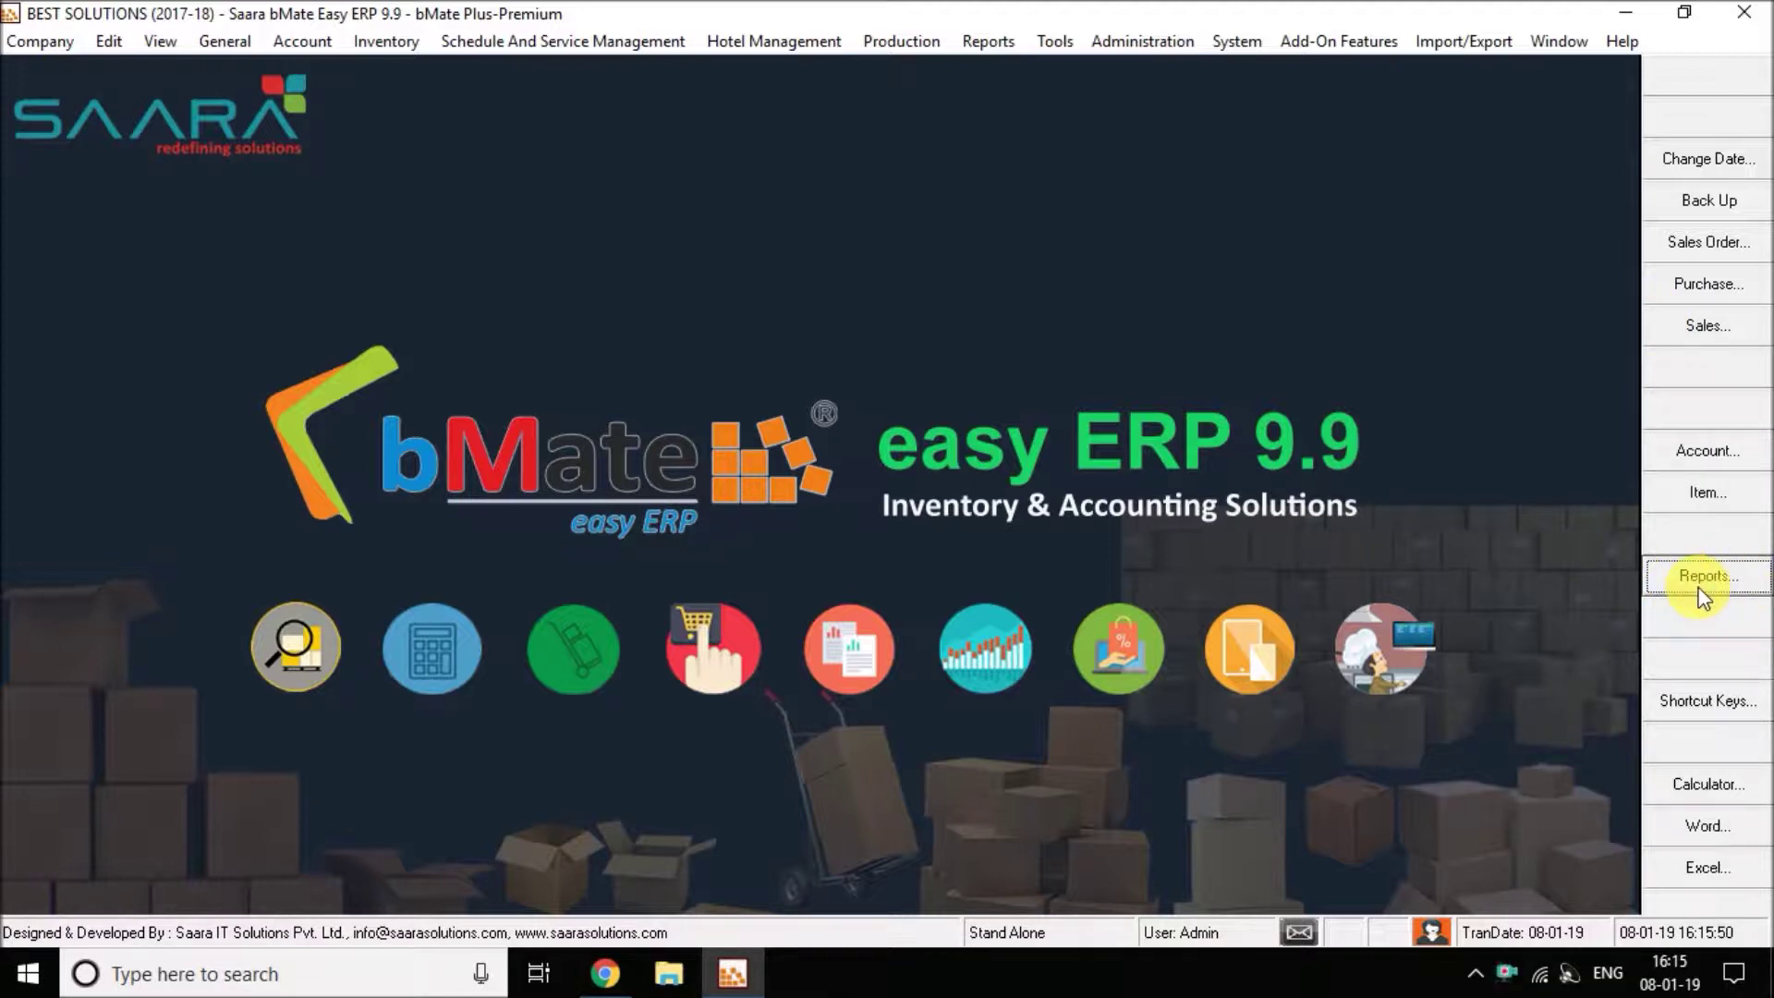
Open the detailed Challan/Invoice/Document List report from the inventory reports.
left_click(1732, 581)
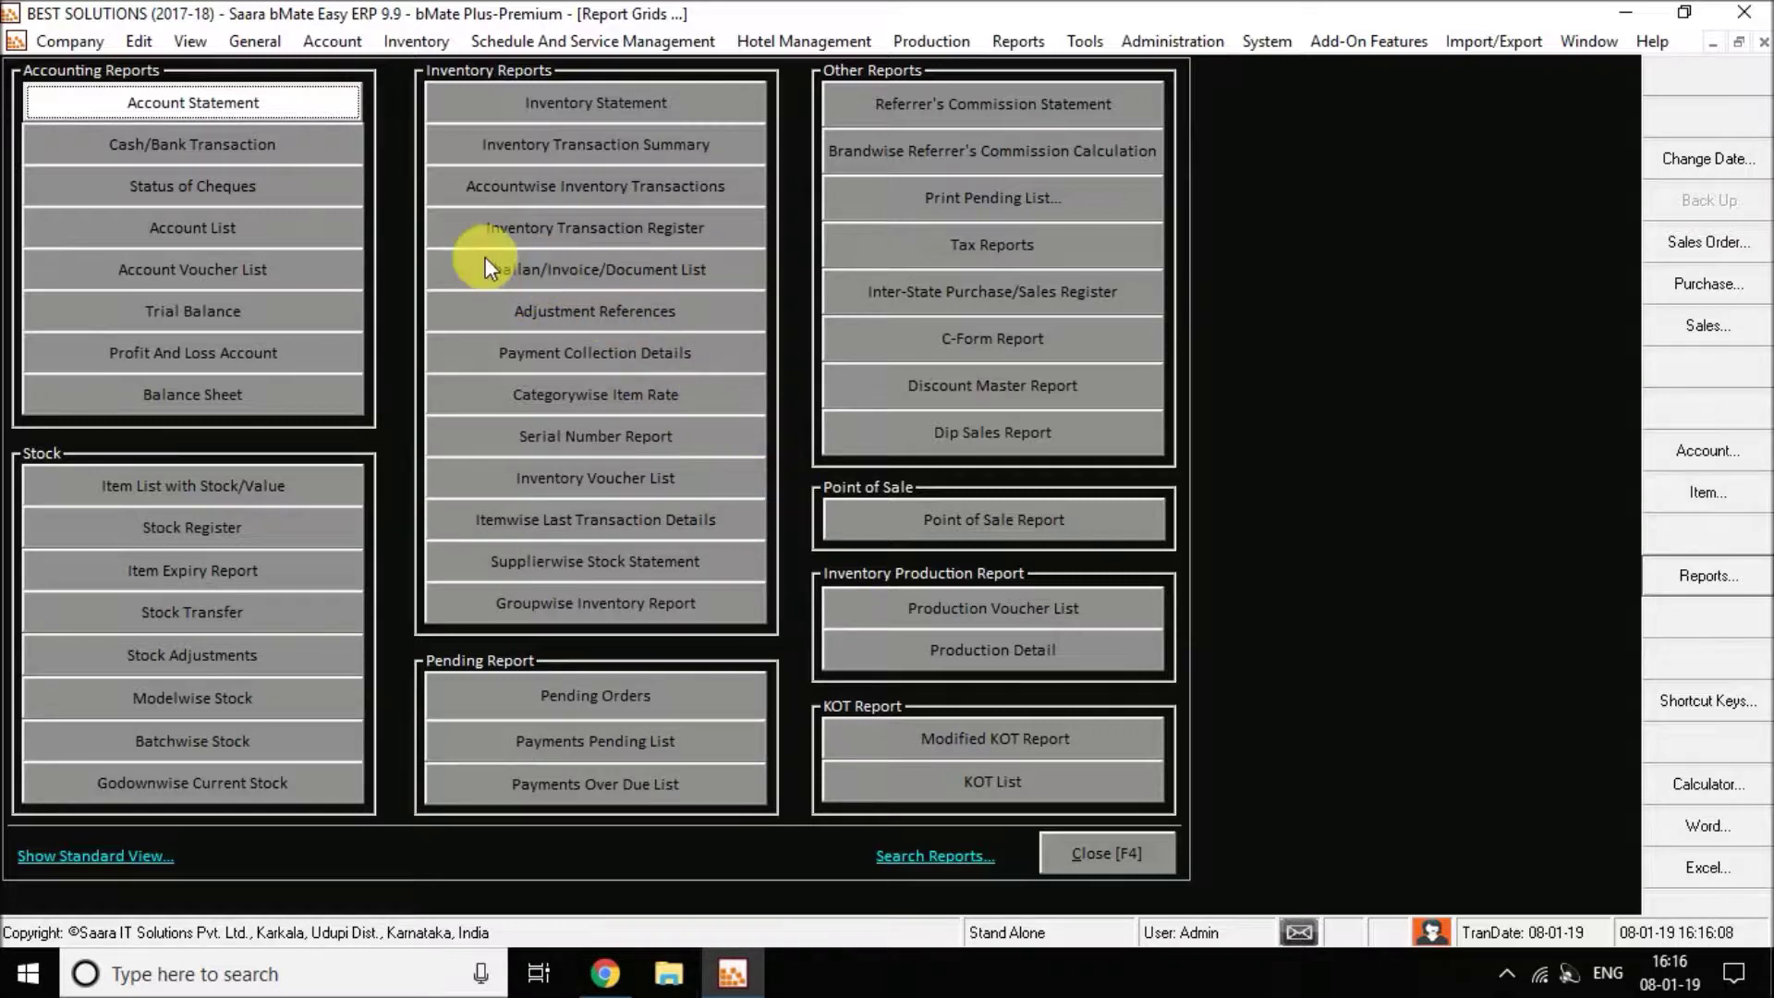
left_click(607, 265)
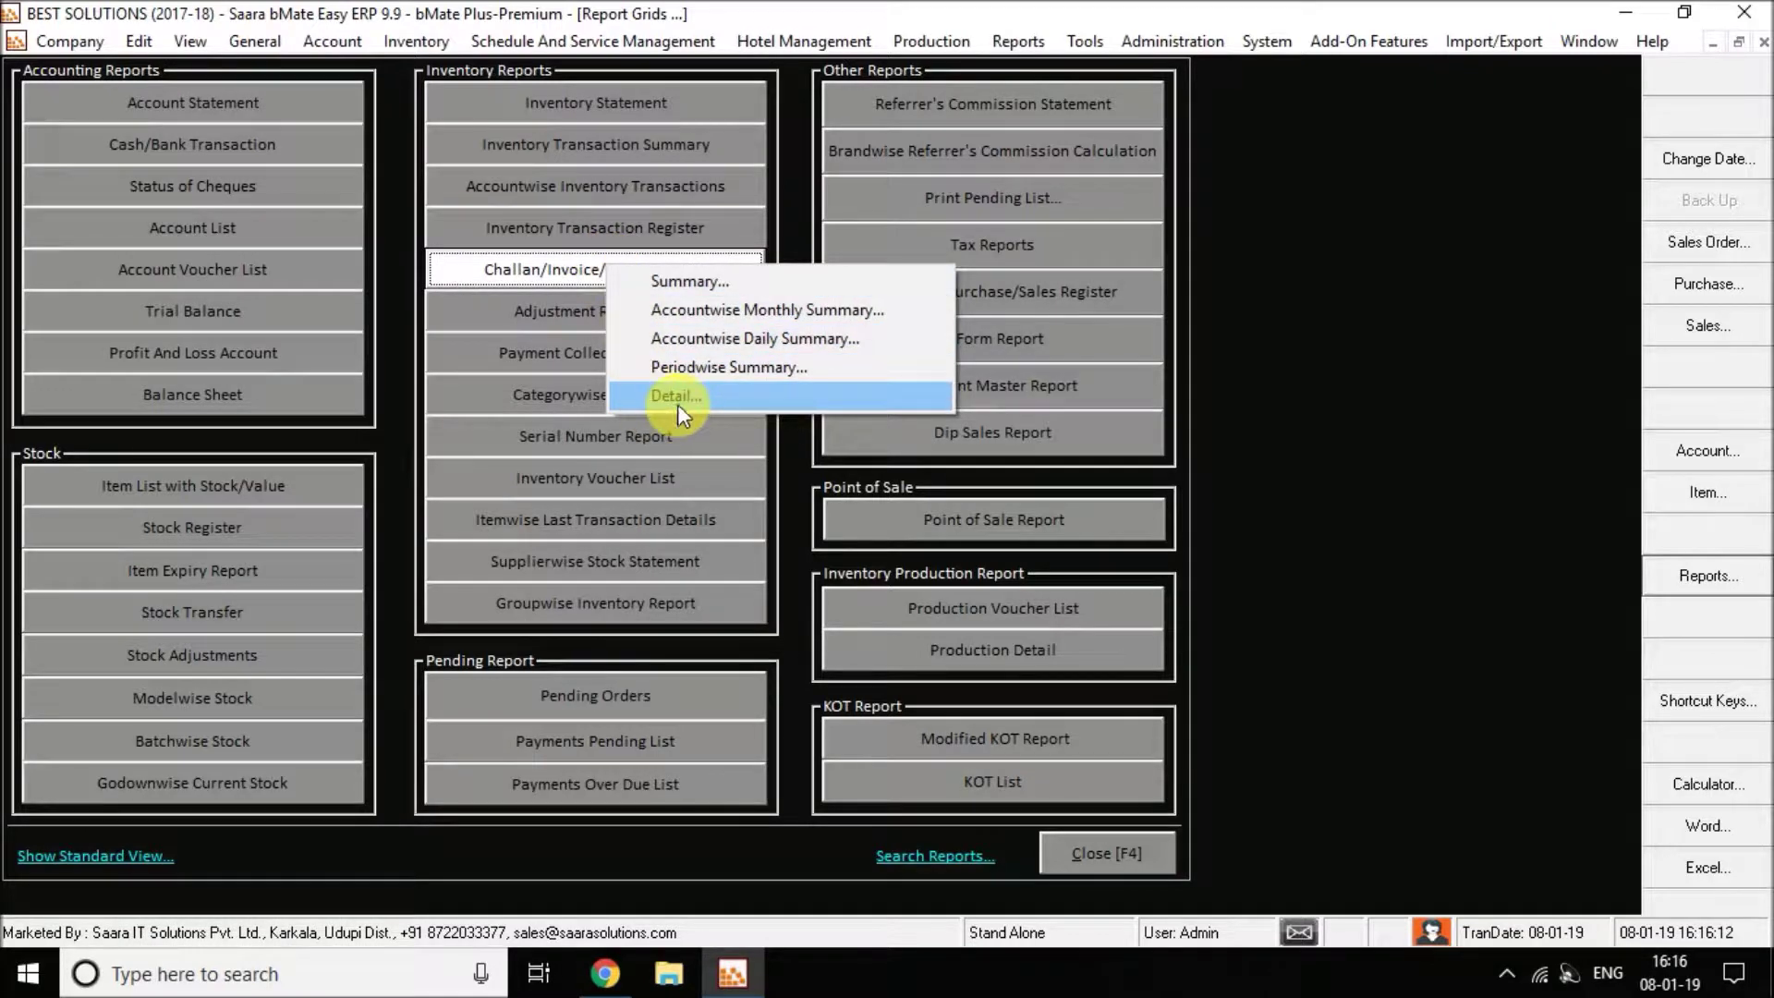
left_click(671, 395)
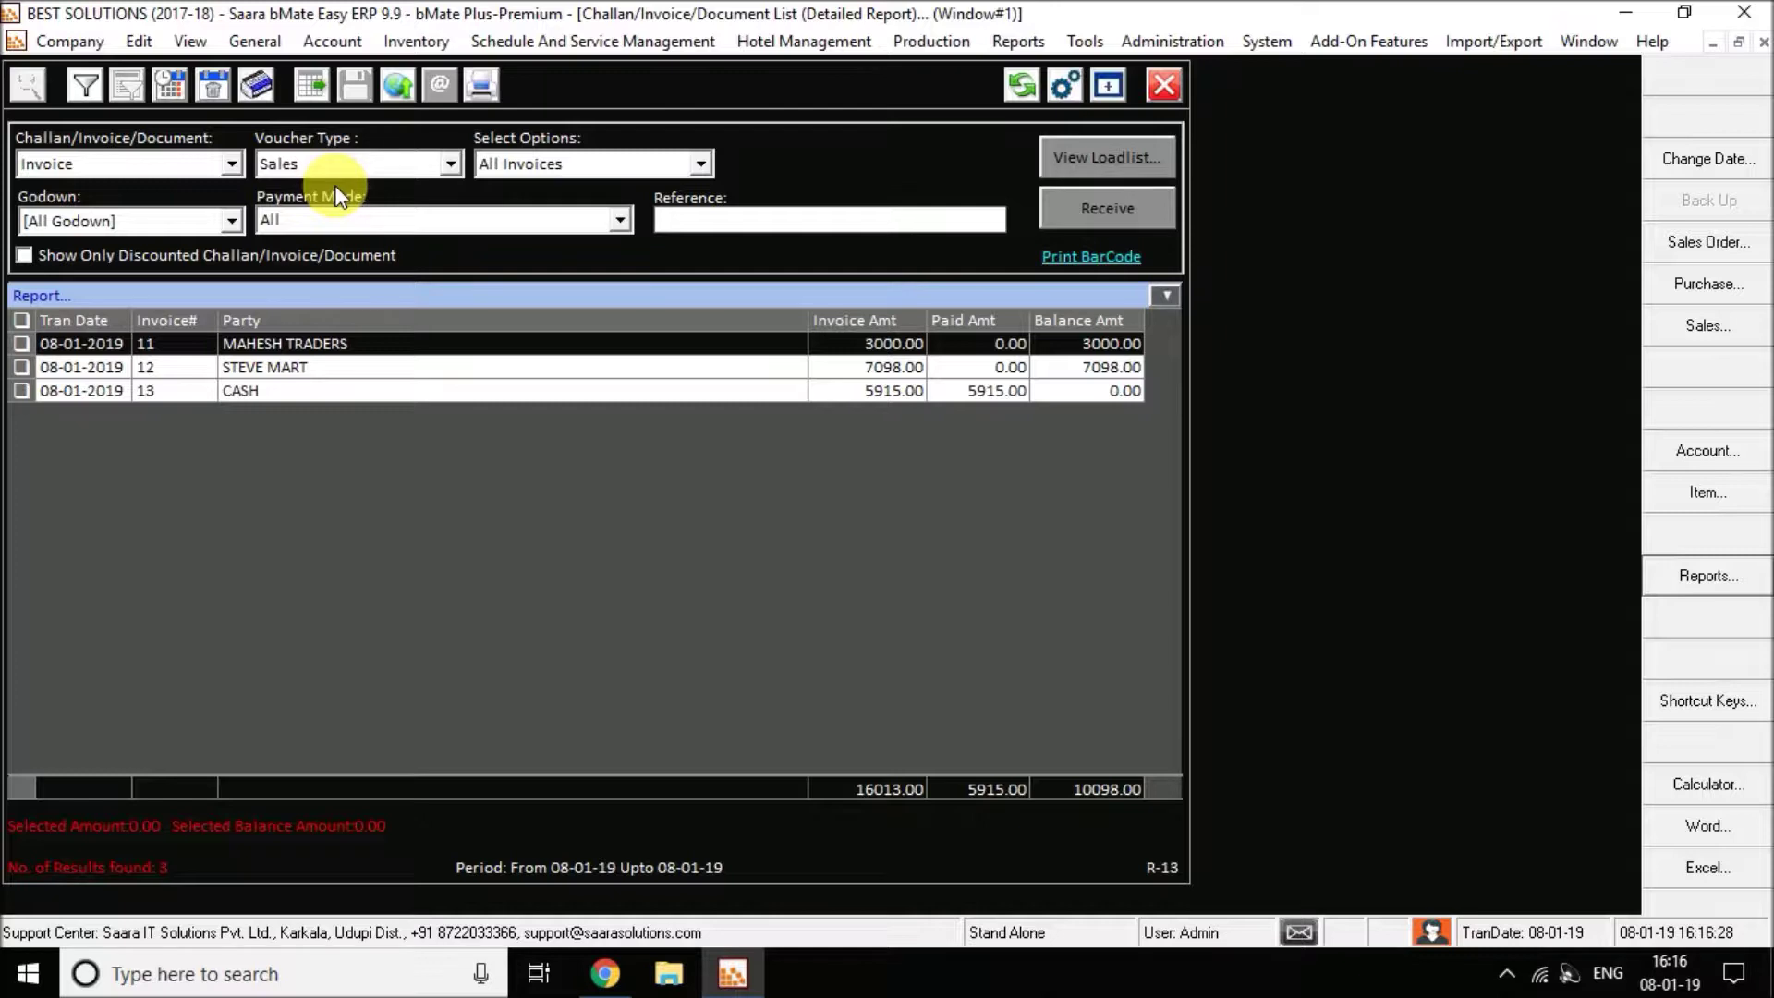
left_click(166, 85)
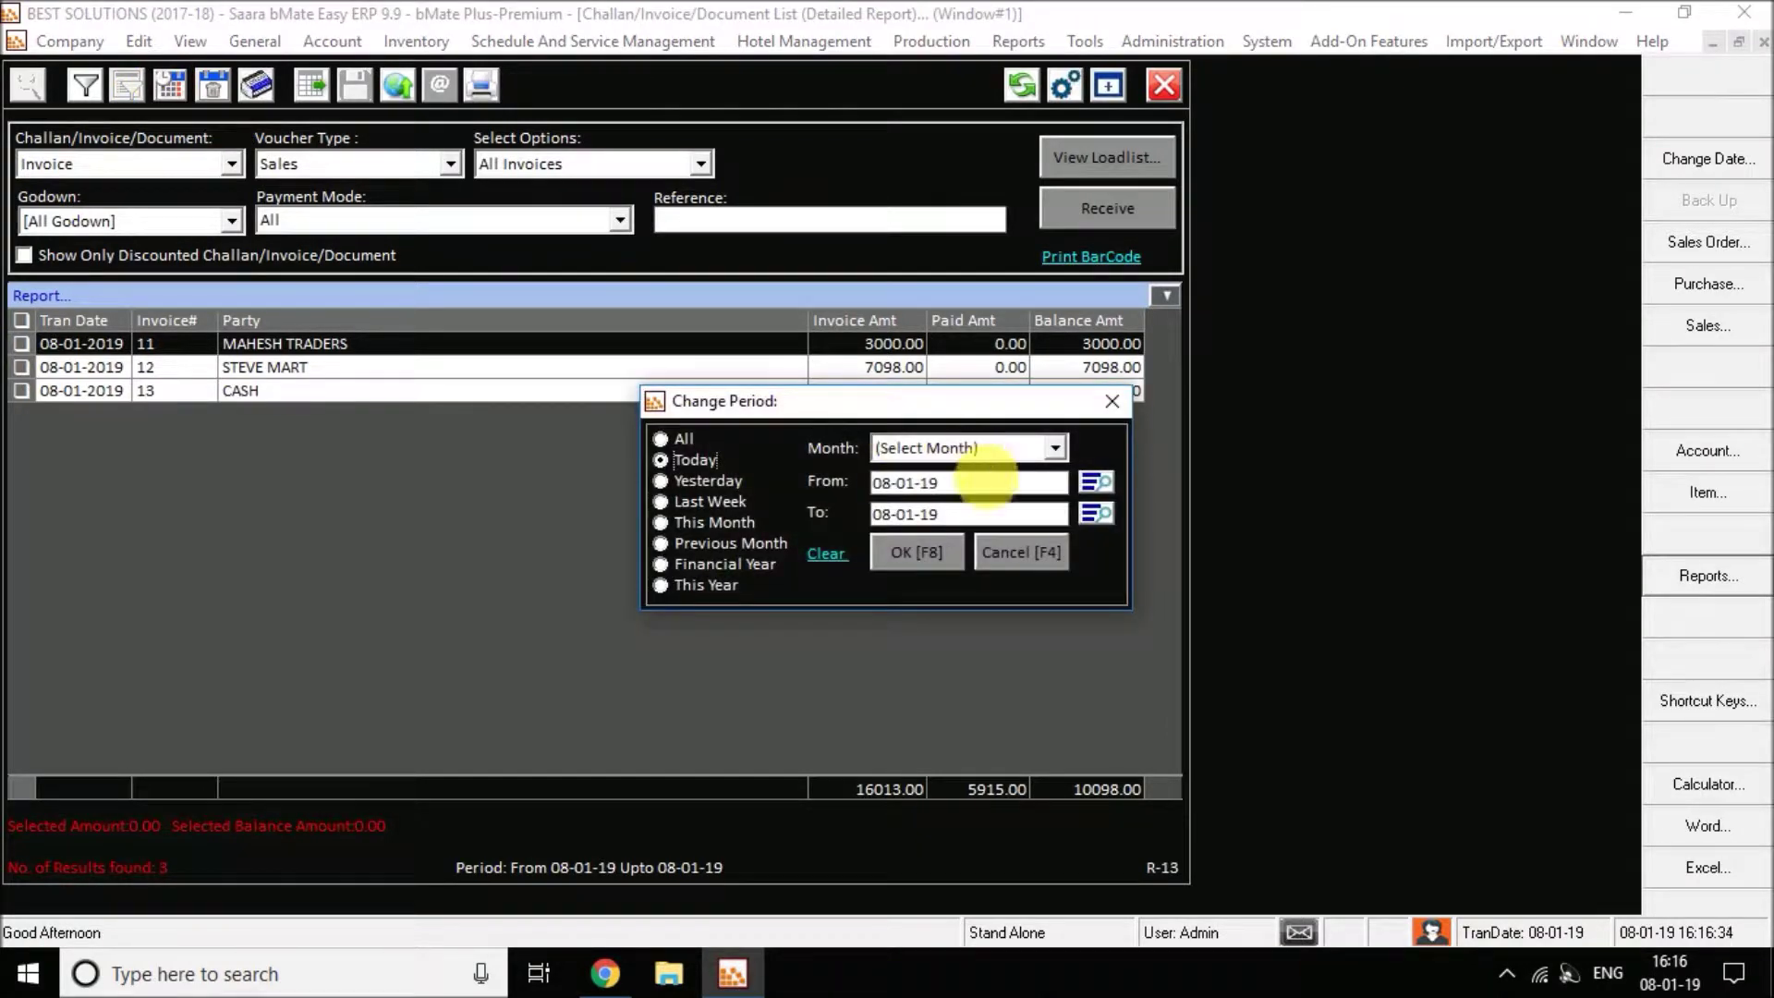
left_click(961, 453)
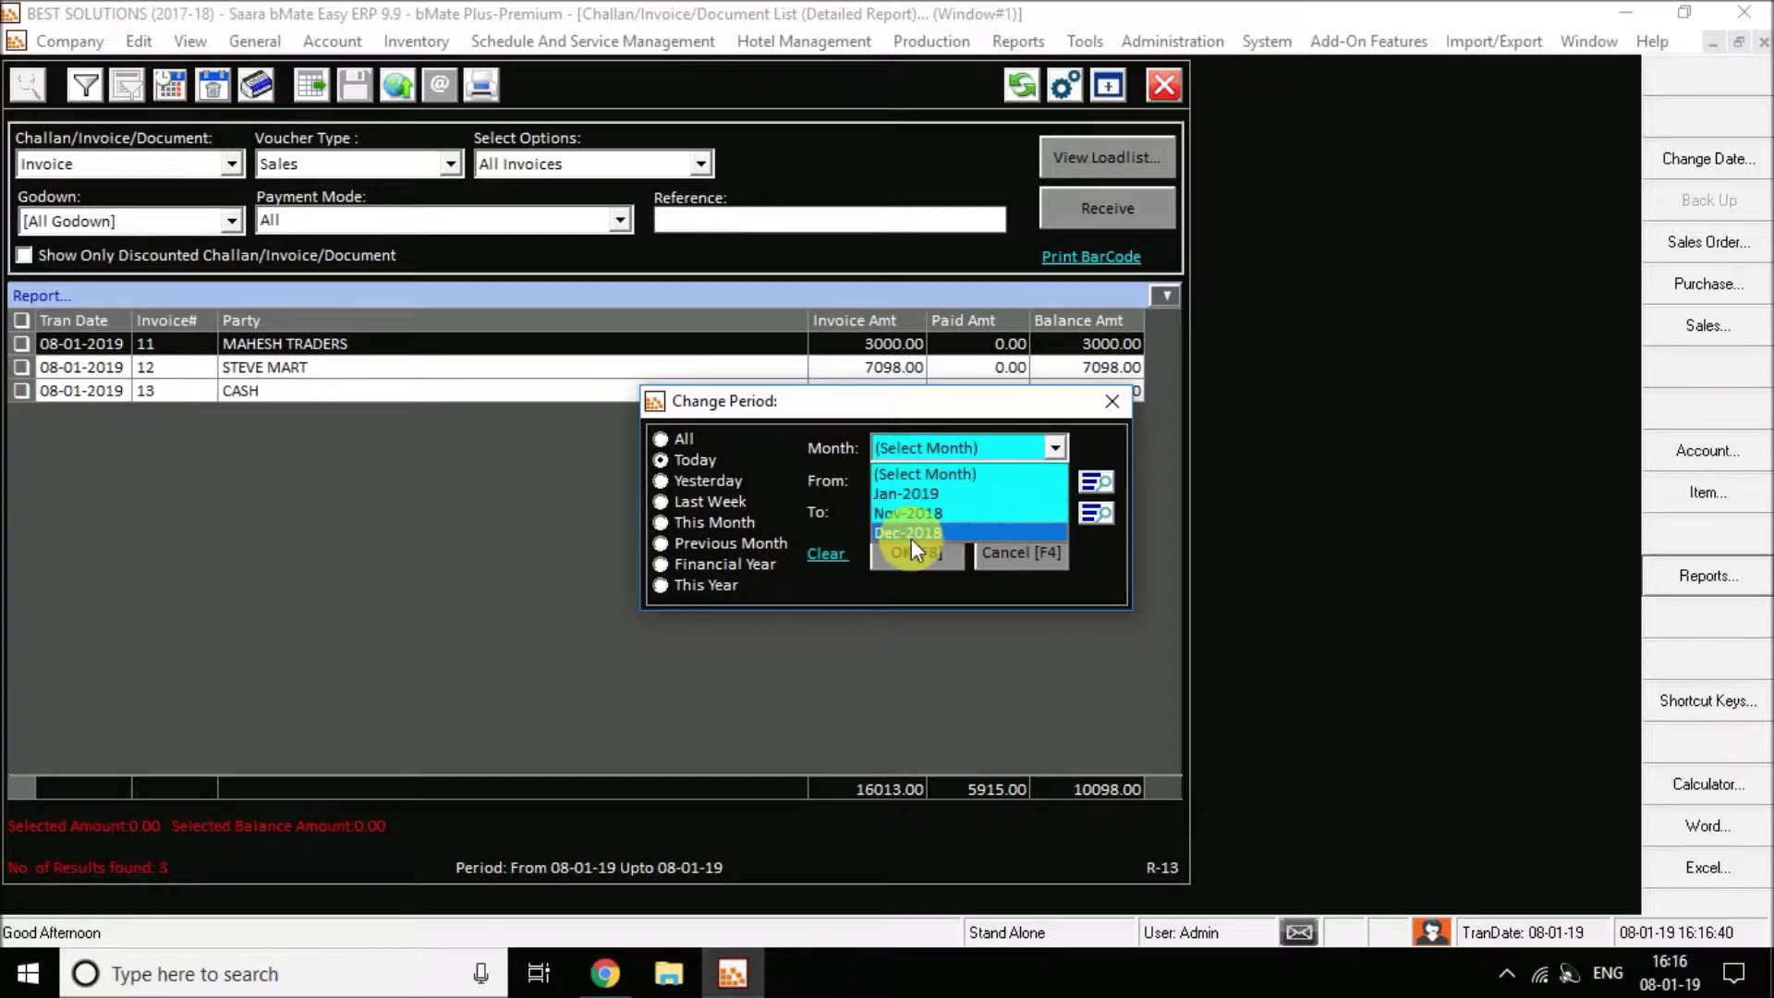
left_click(851, 497)
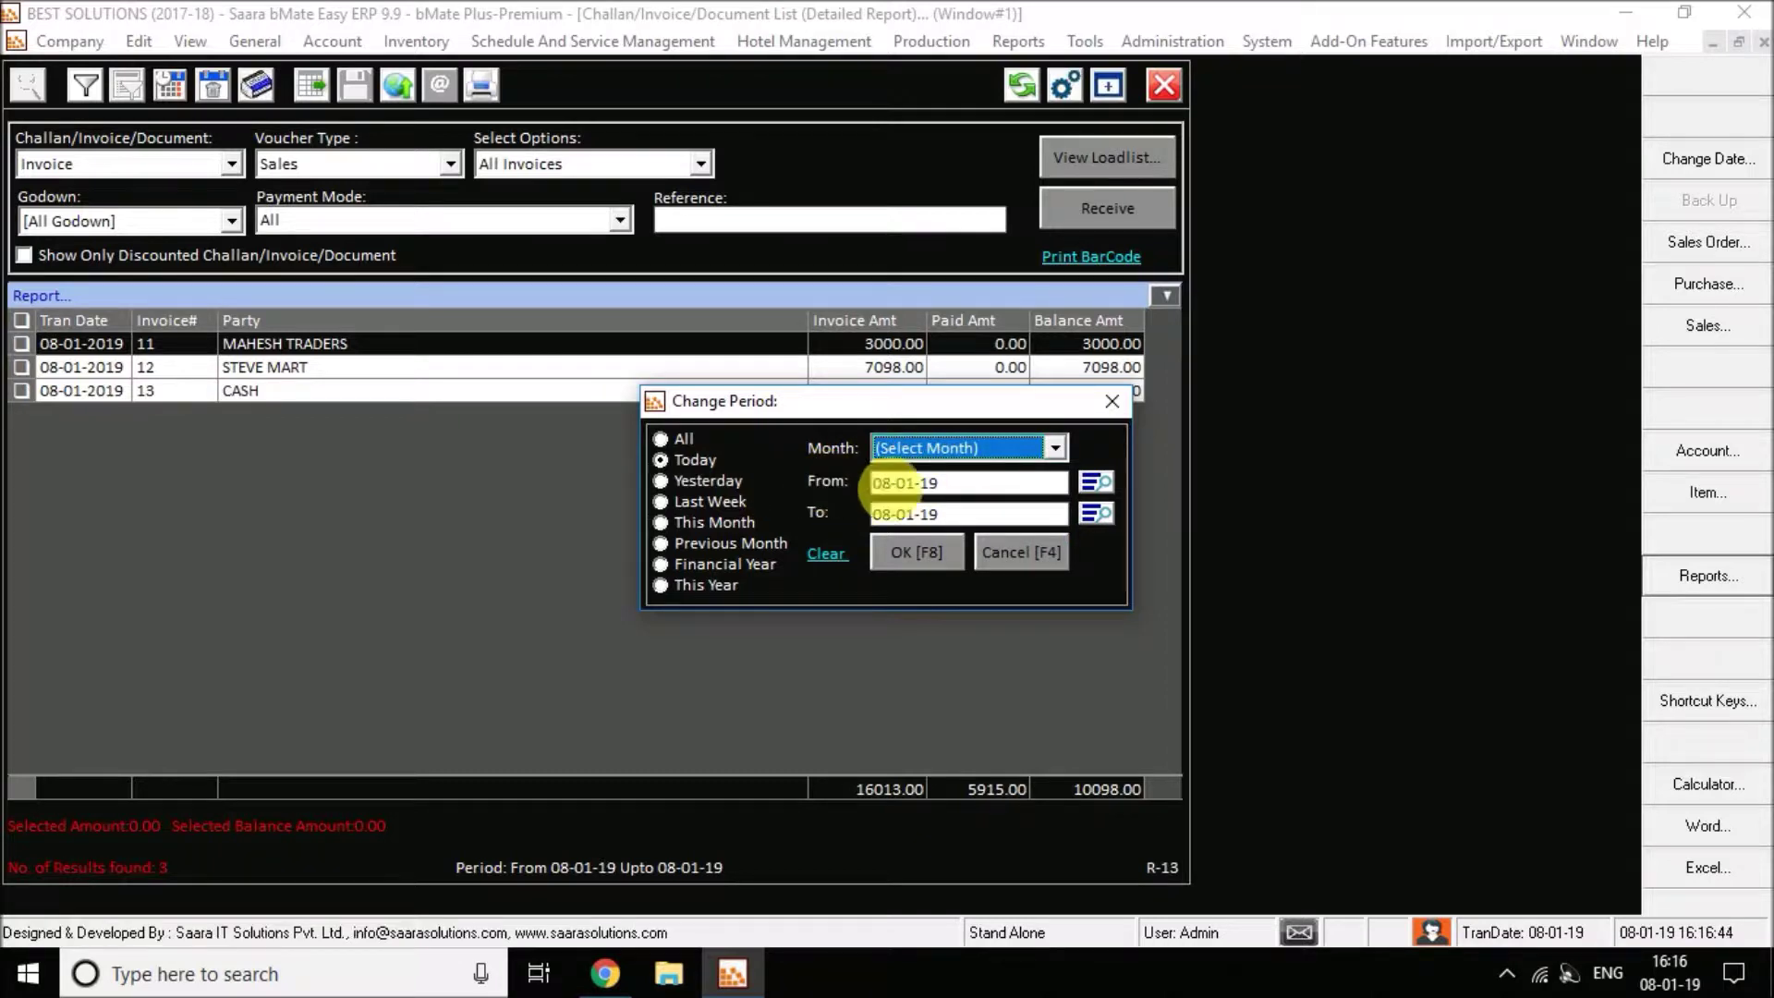
left_click(950, 496)
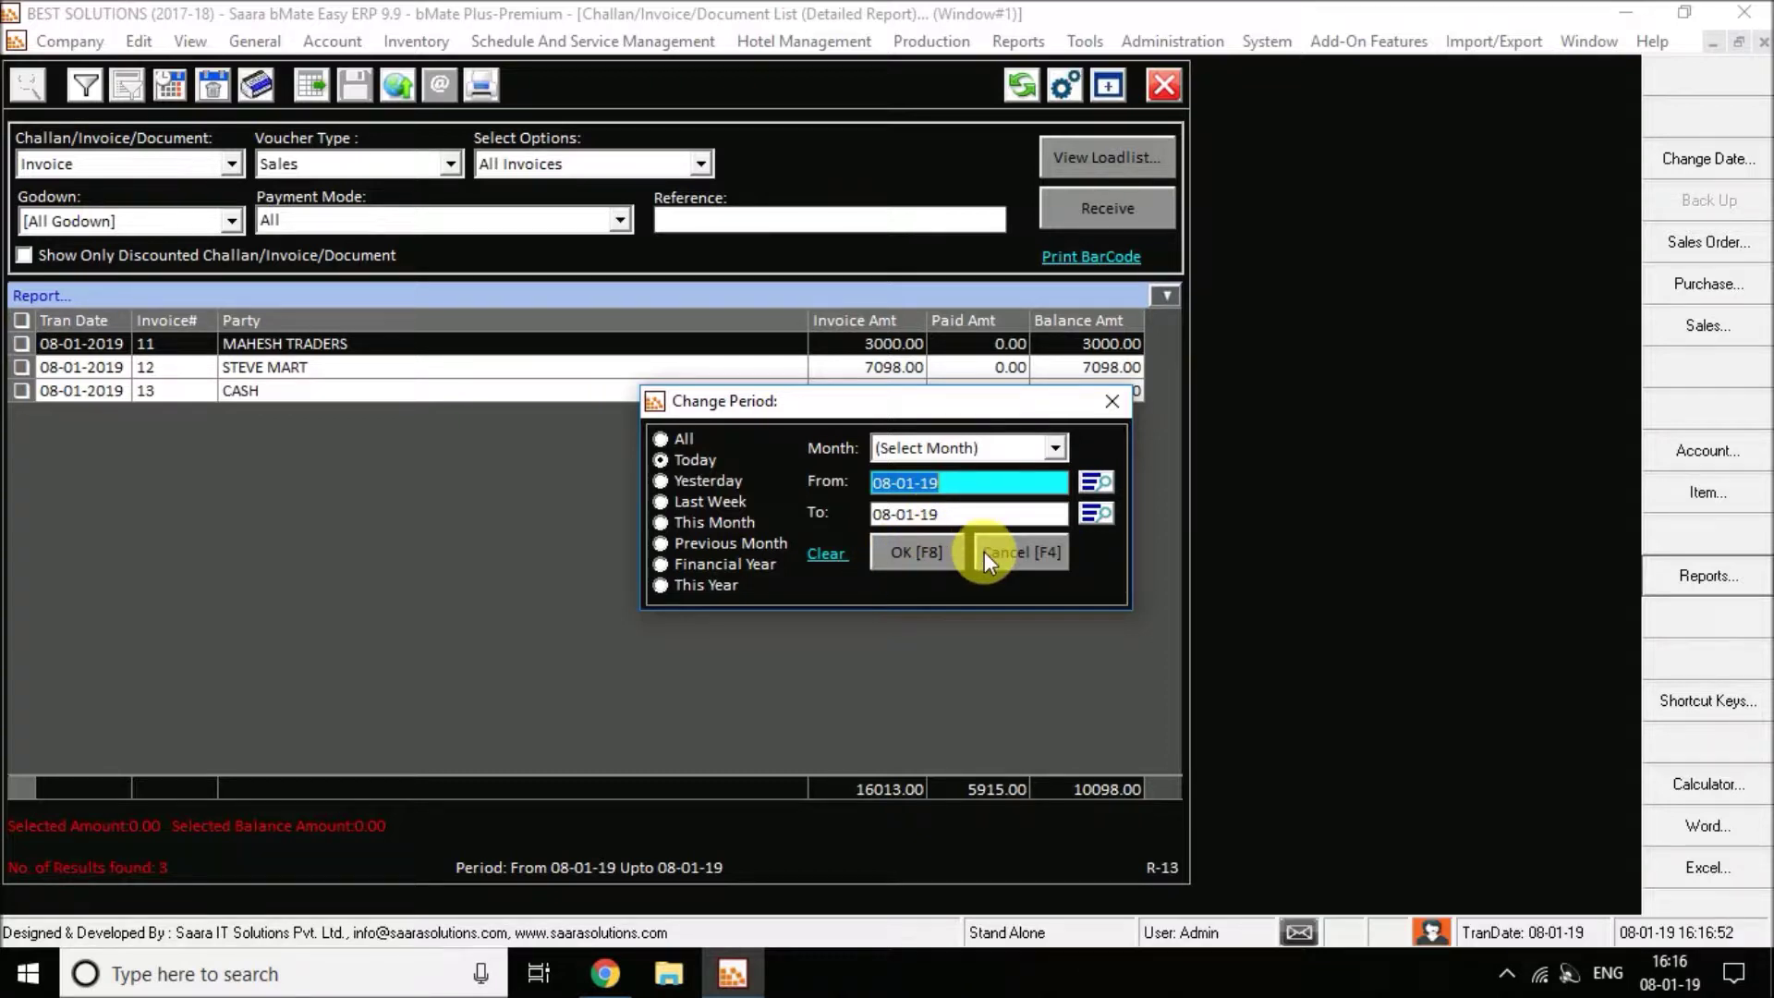
left_click(1109, 483)
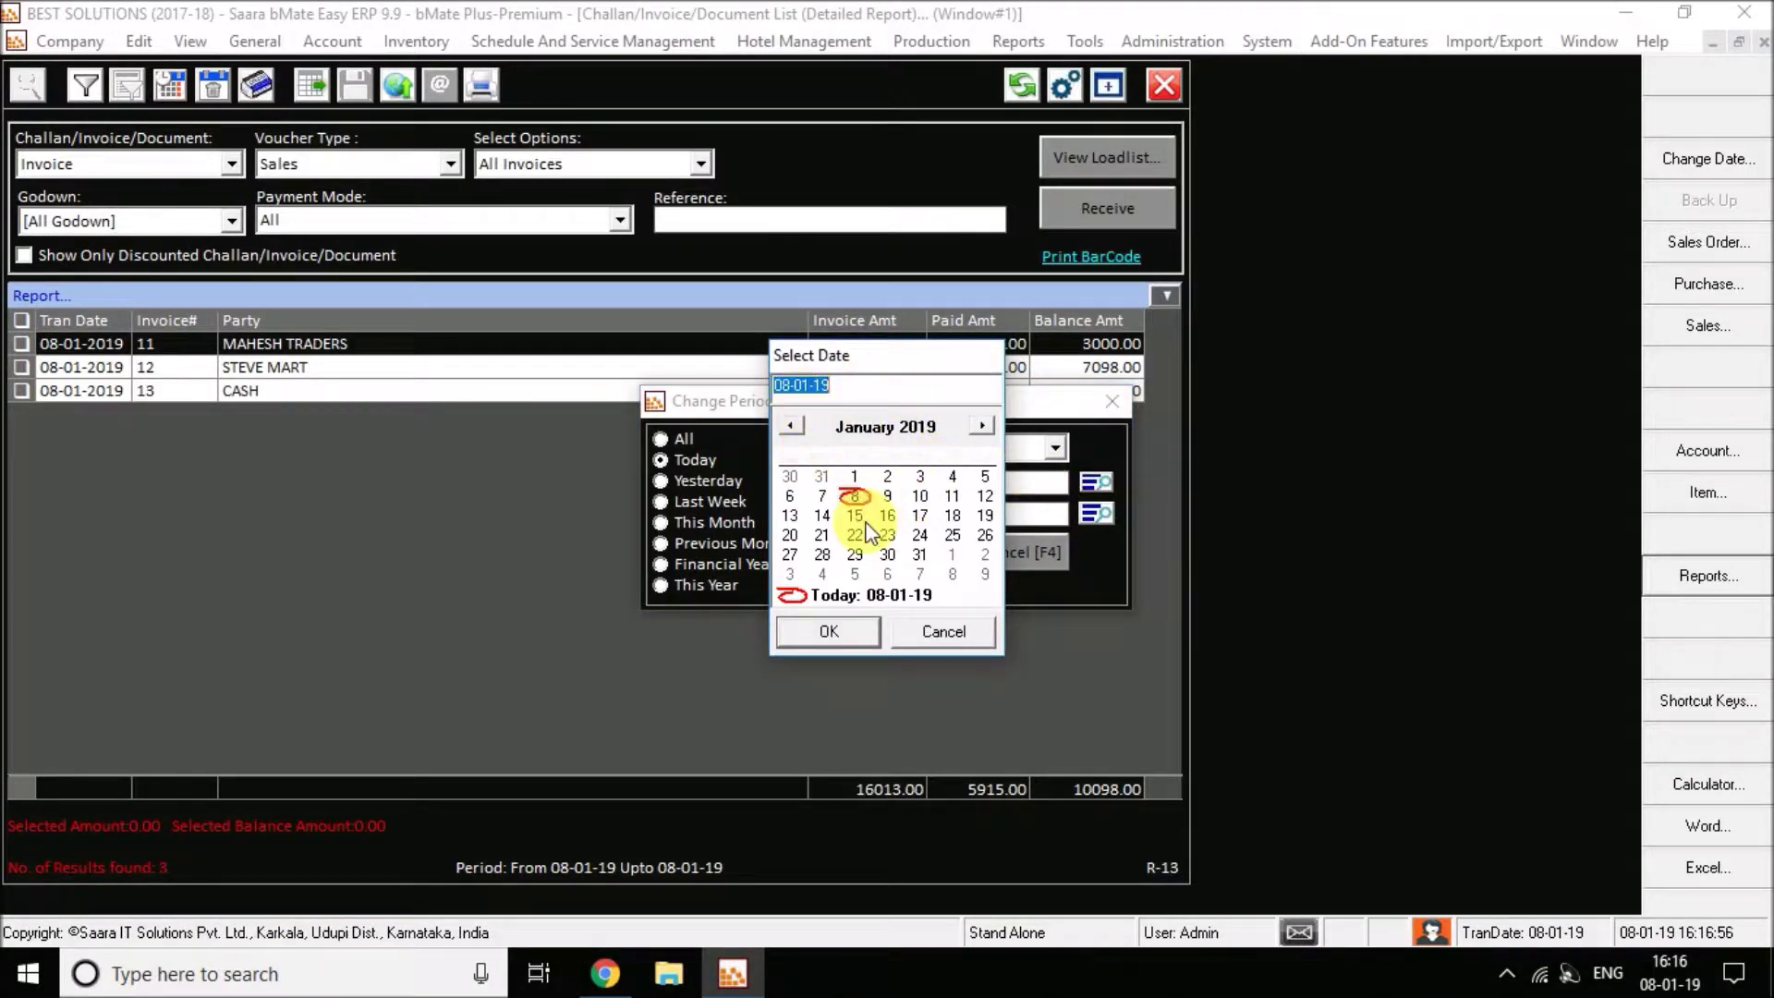
double_click(821, 496)
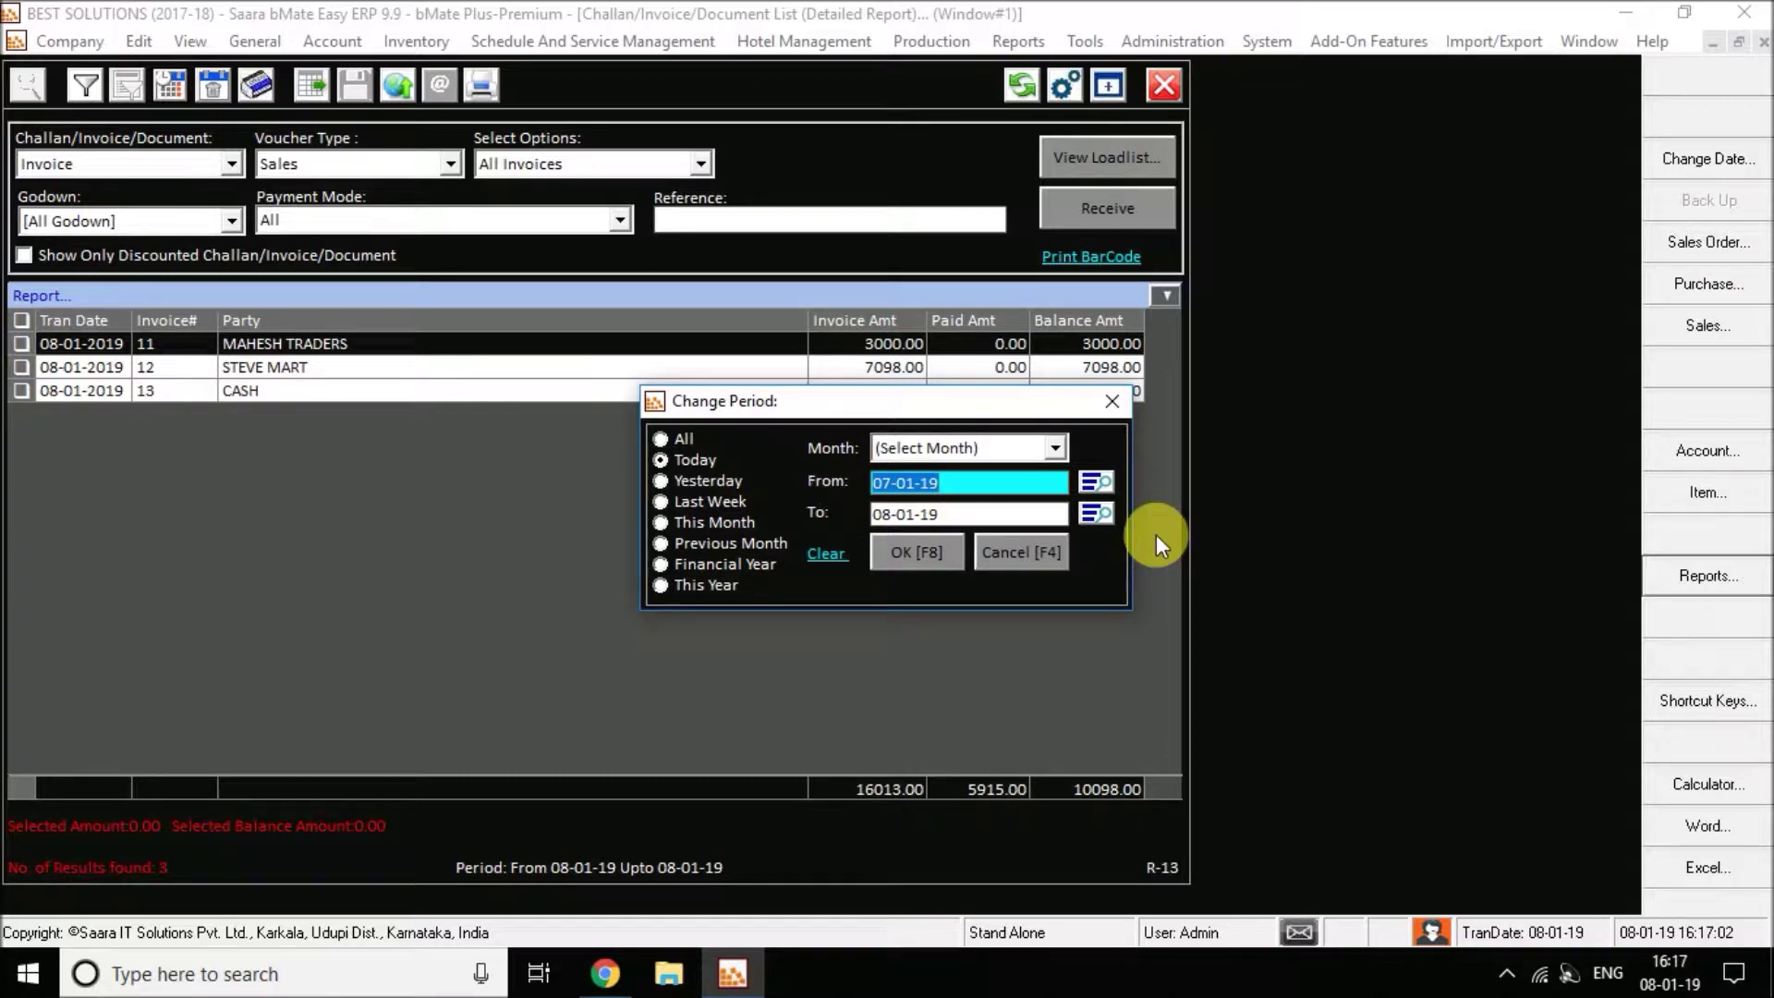
left_click(1050, 563)
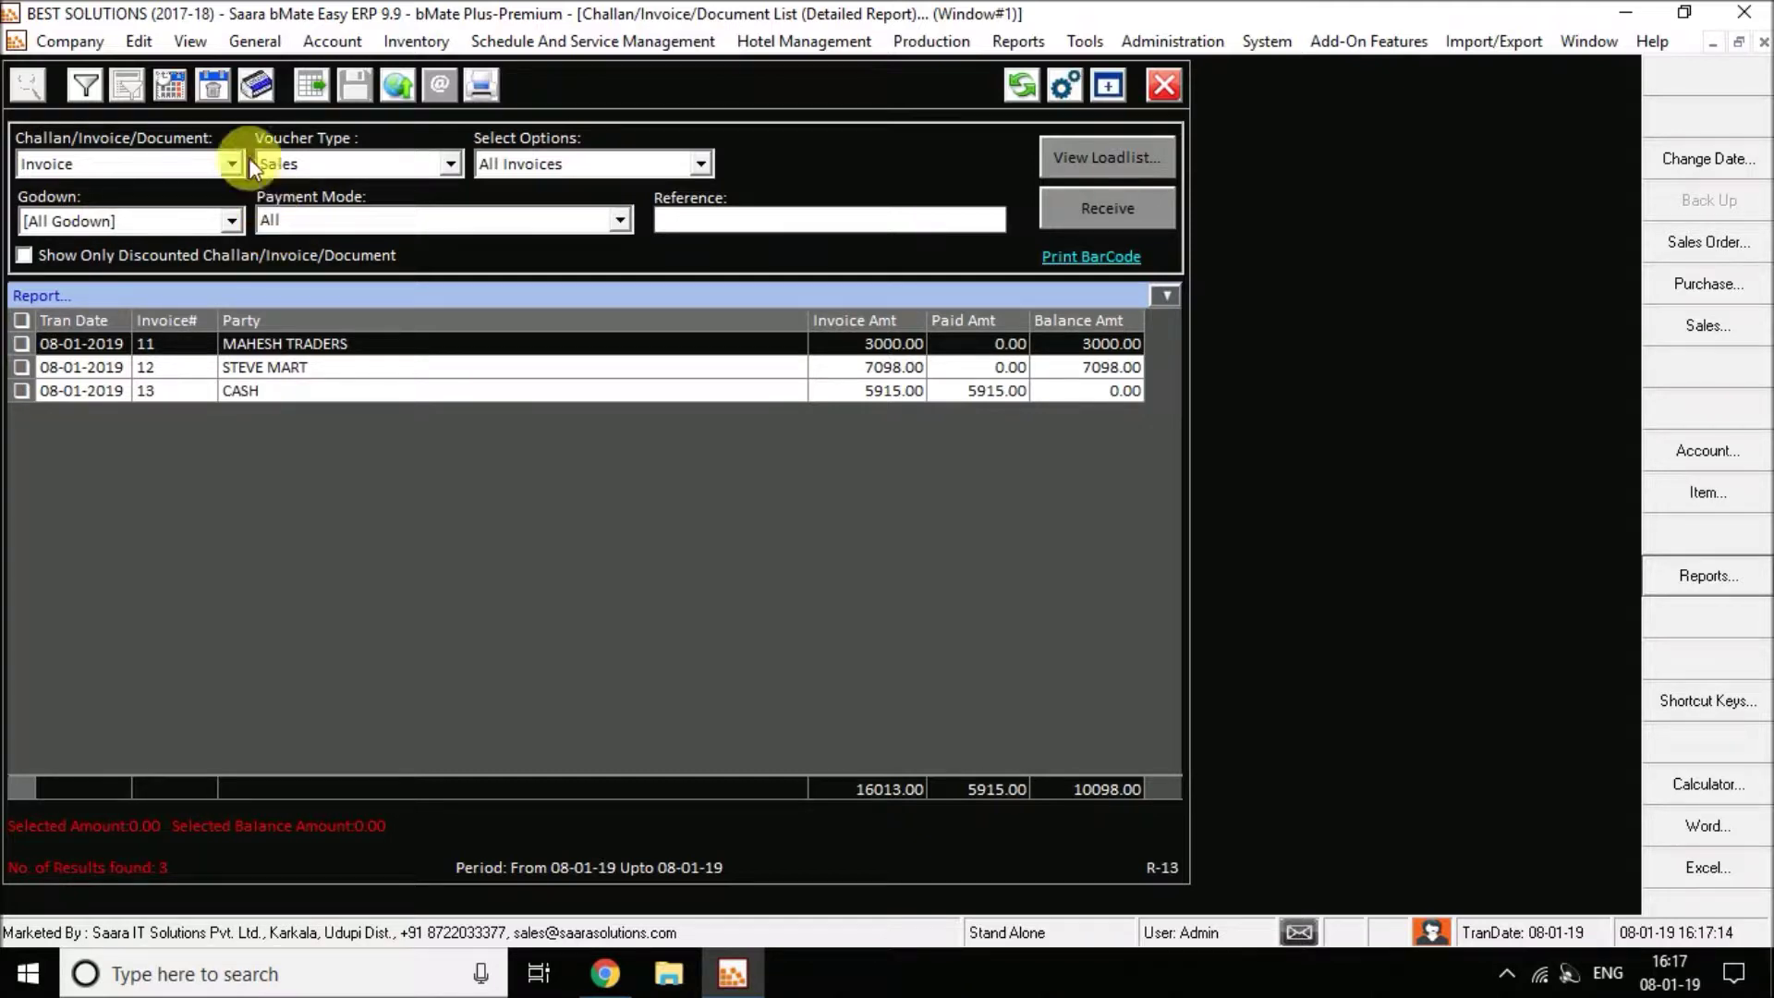
Clear the report's date period to list sales invoices of all dates, and review the voucher type choices.
left_click(217, 86)
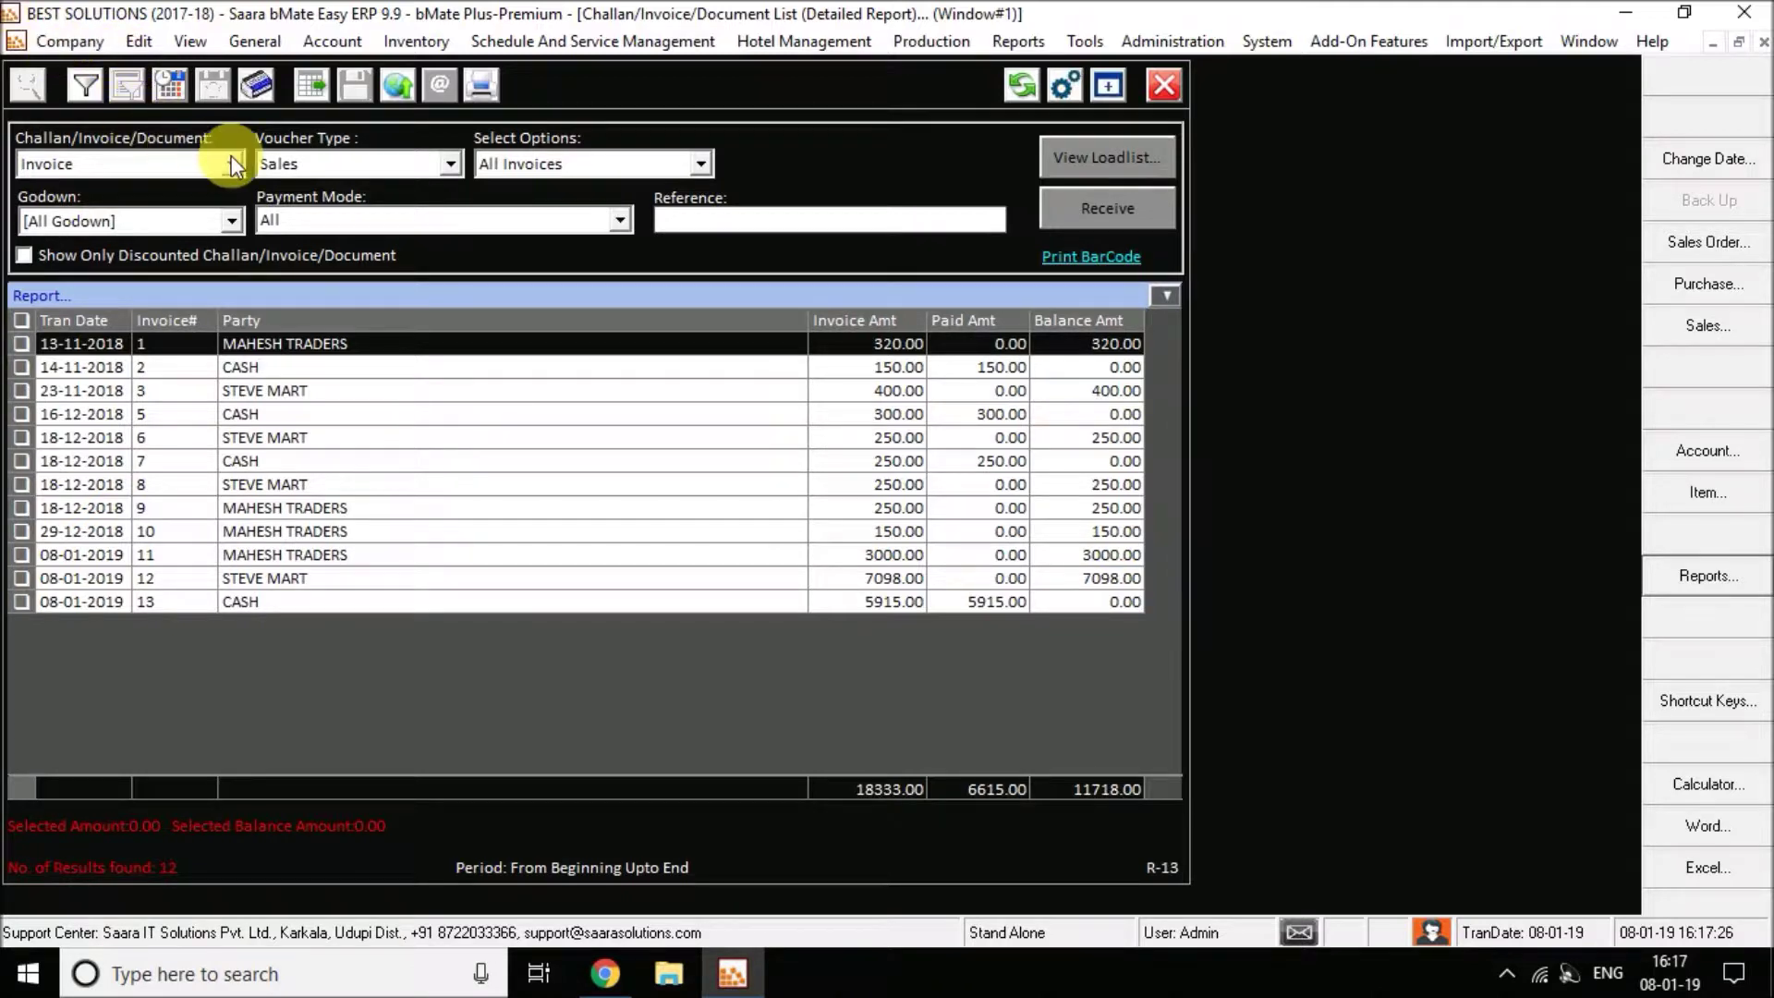
left_click(263, 164)
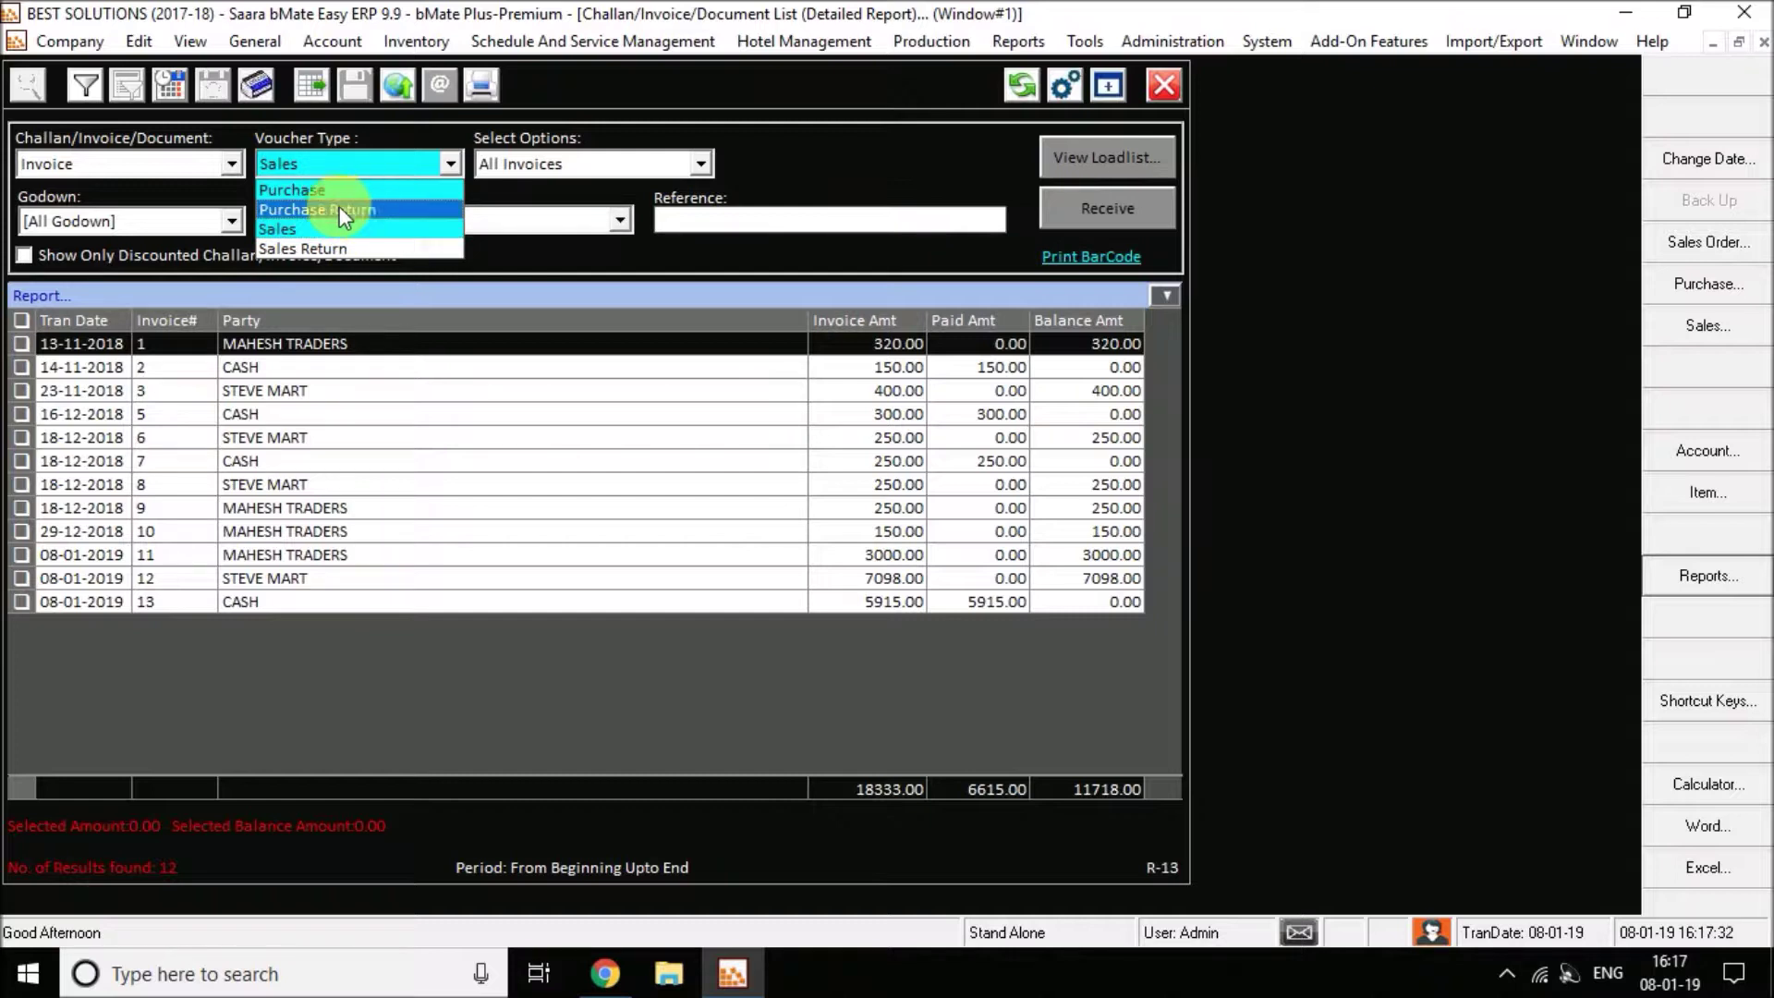
left_click(570, 201)
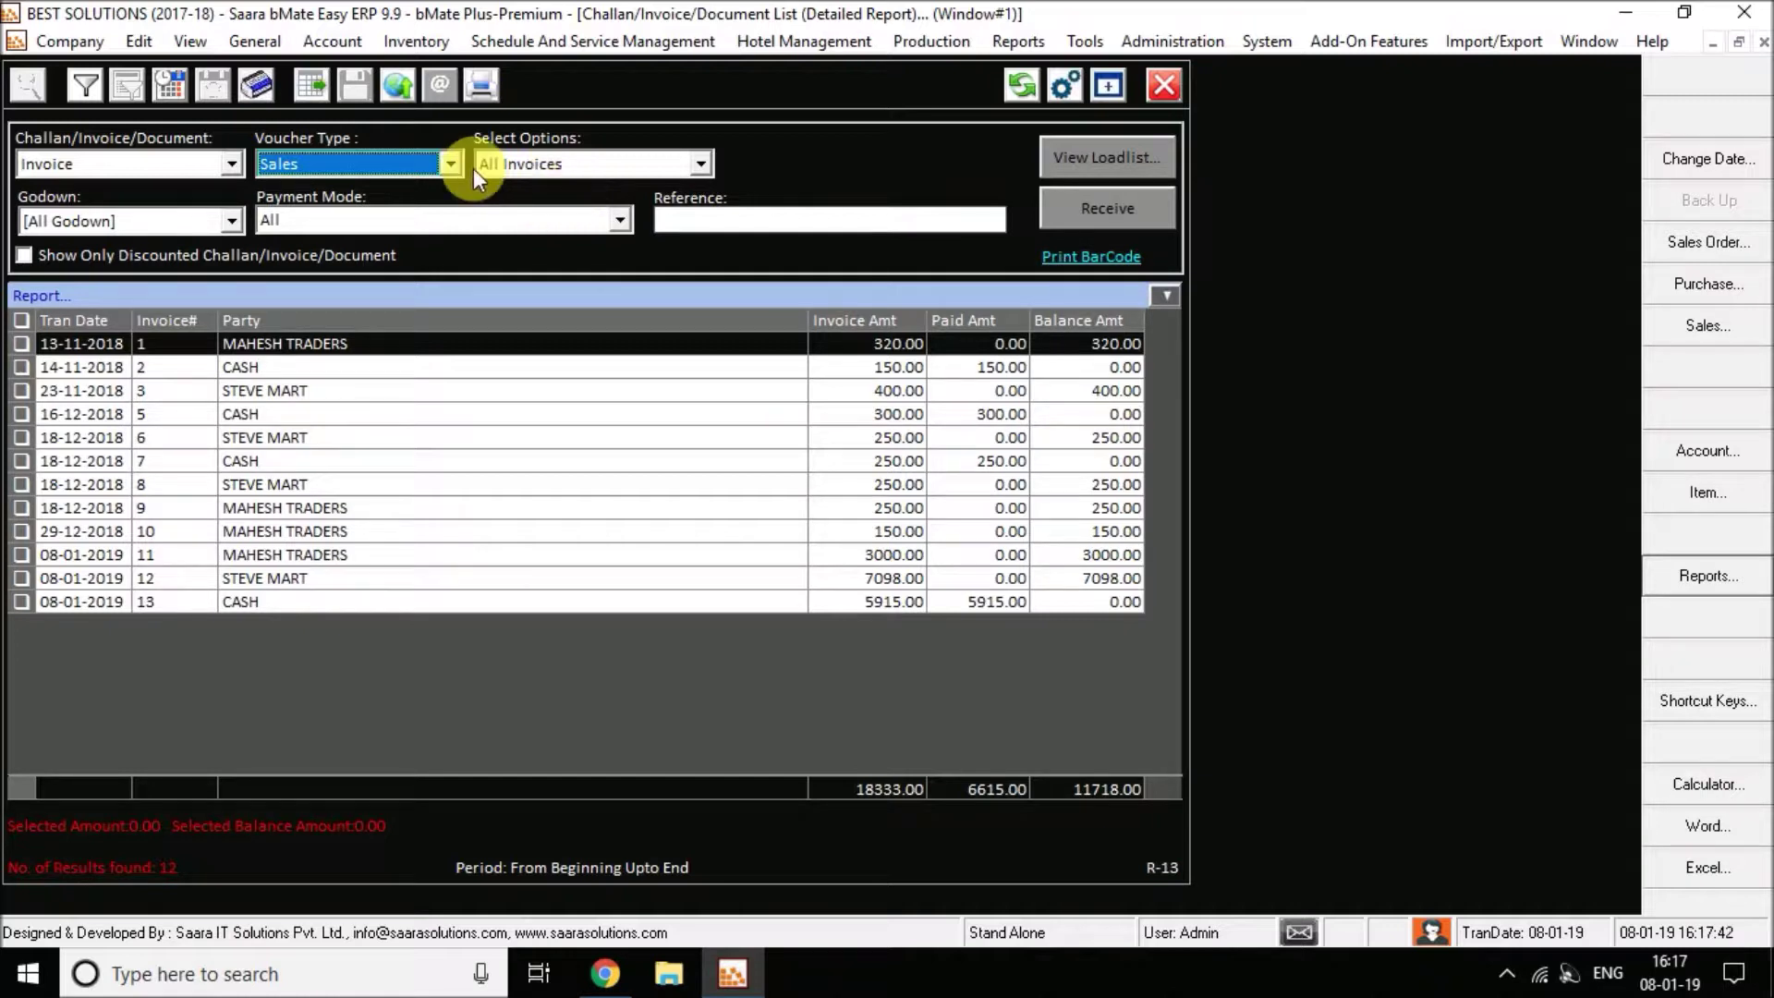
left_click(450, 164)
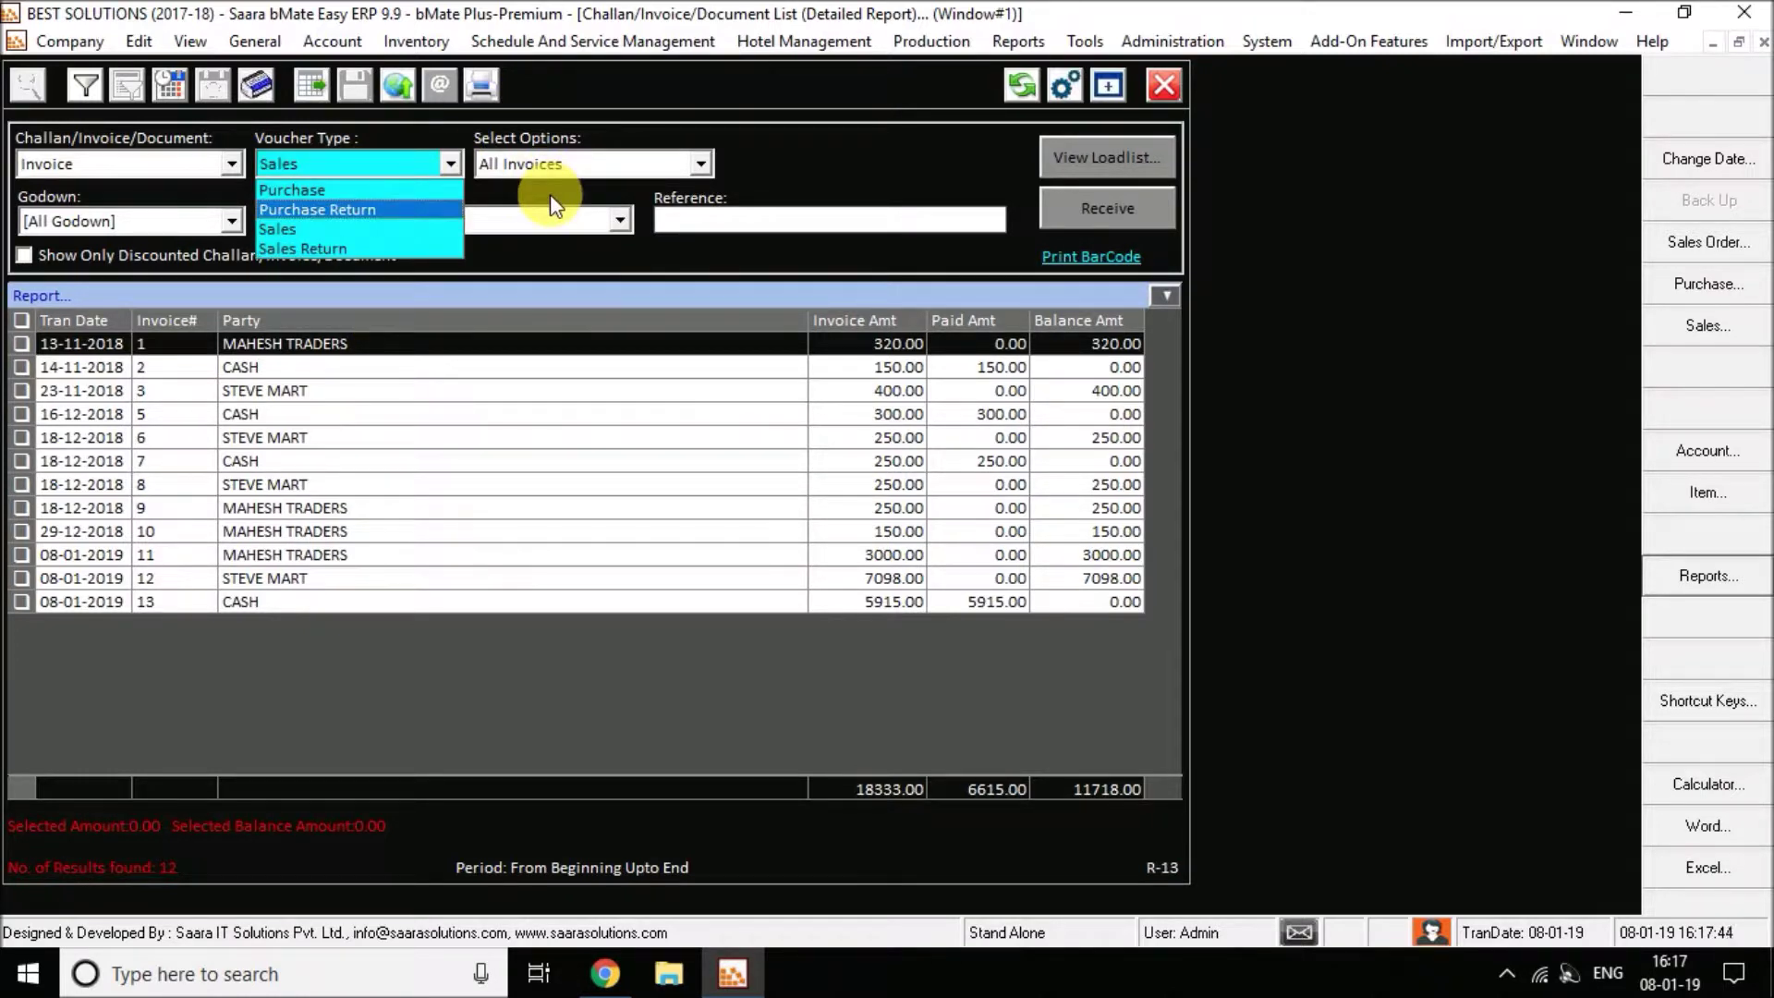
key("Escape")
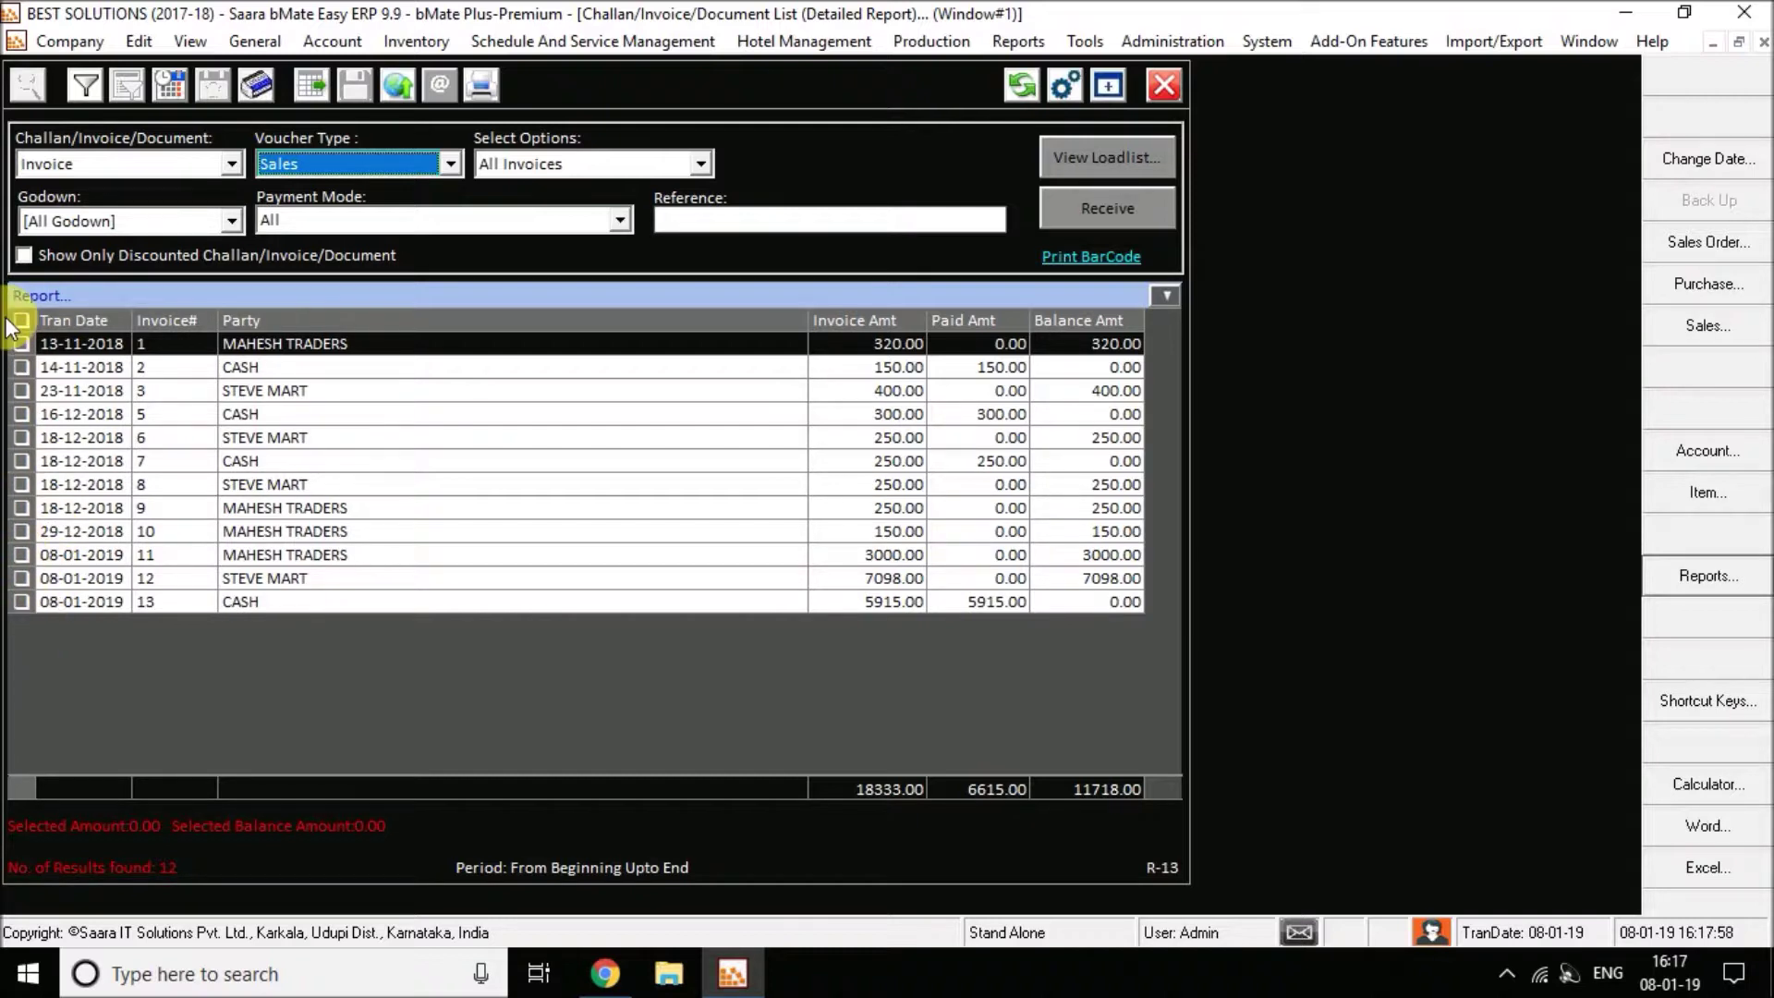
Check the rows of invoices 7, 5 and 1, and highlight the rows from invoice 2 through invoice 11.
left_click(20, 460)
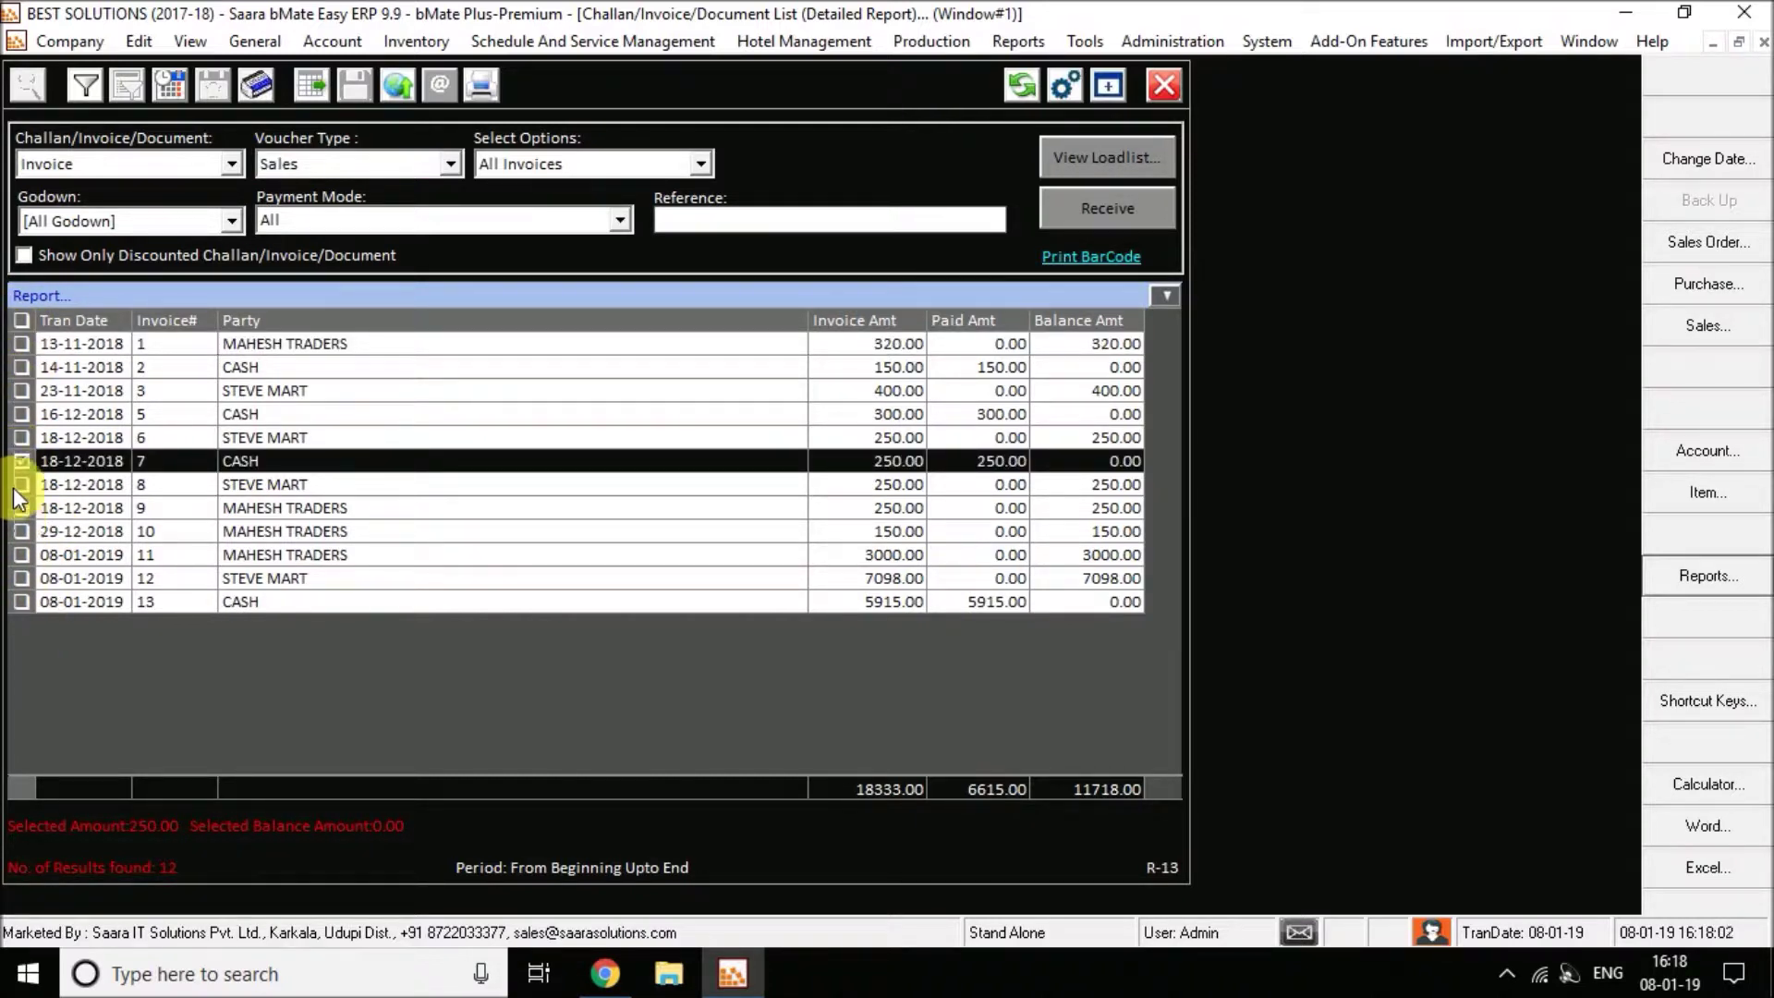
left_click(20, 415)
left_click(22, 348)
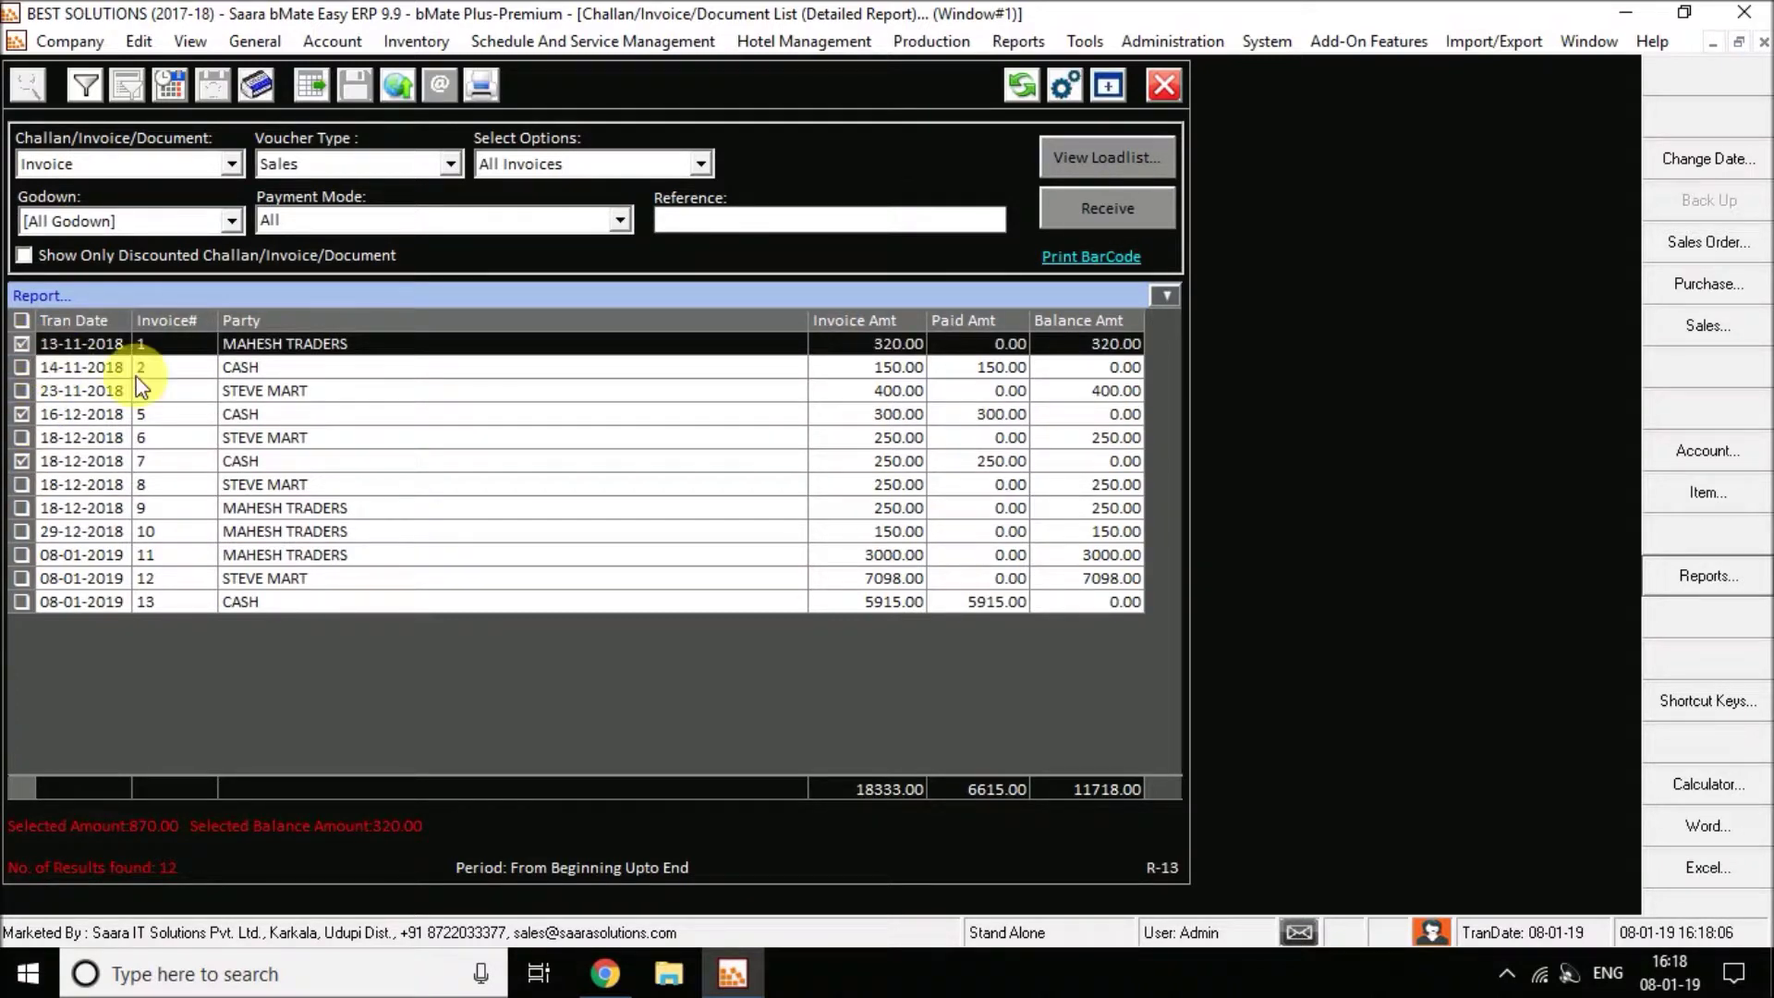
left_click_drag(402, 387, 393, 564)
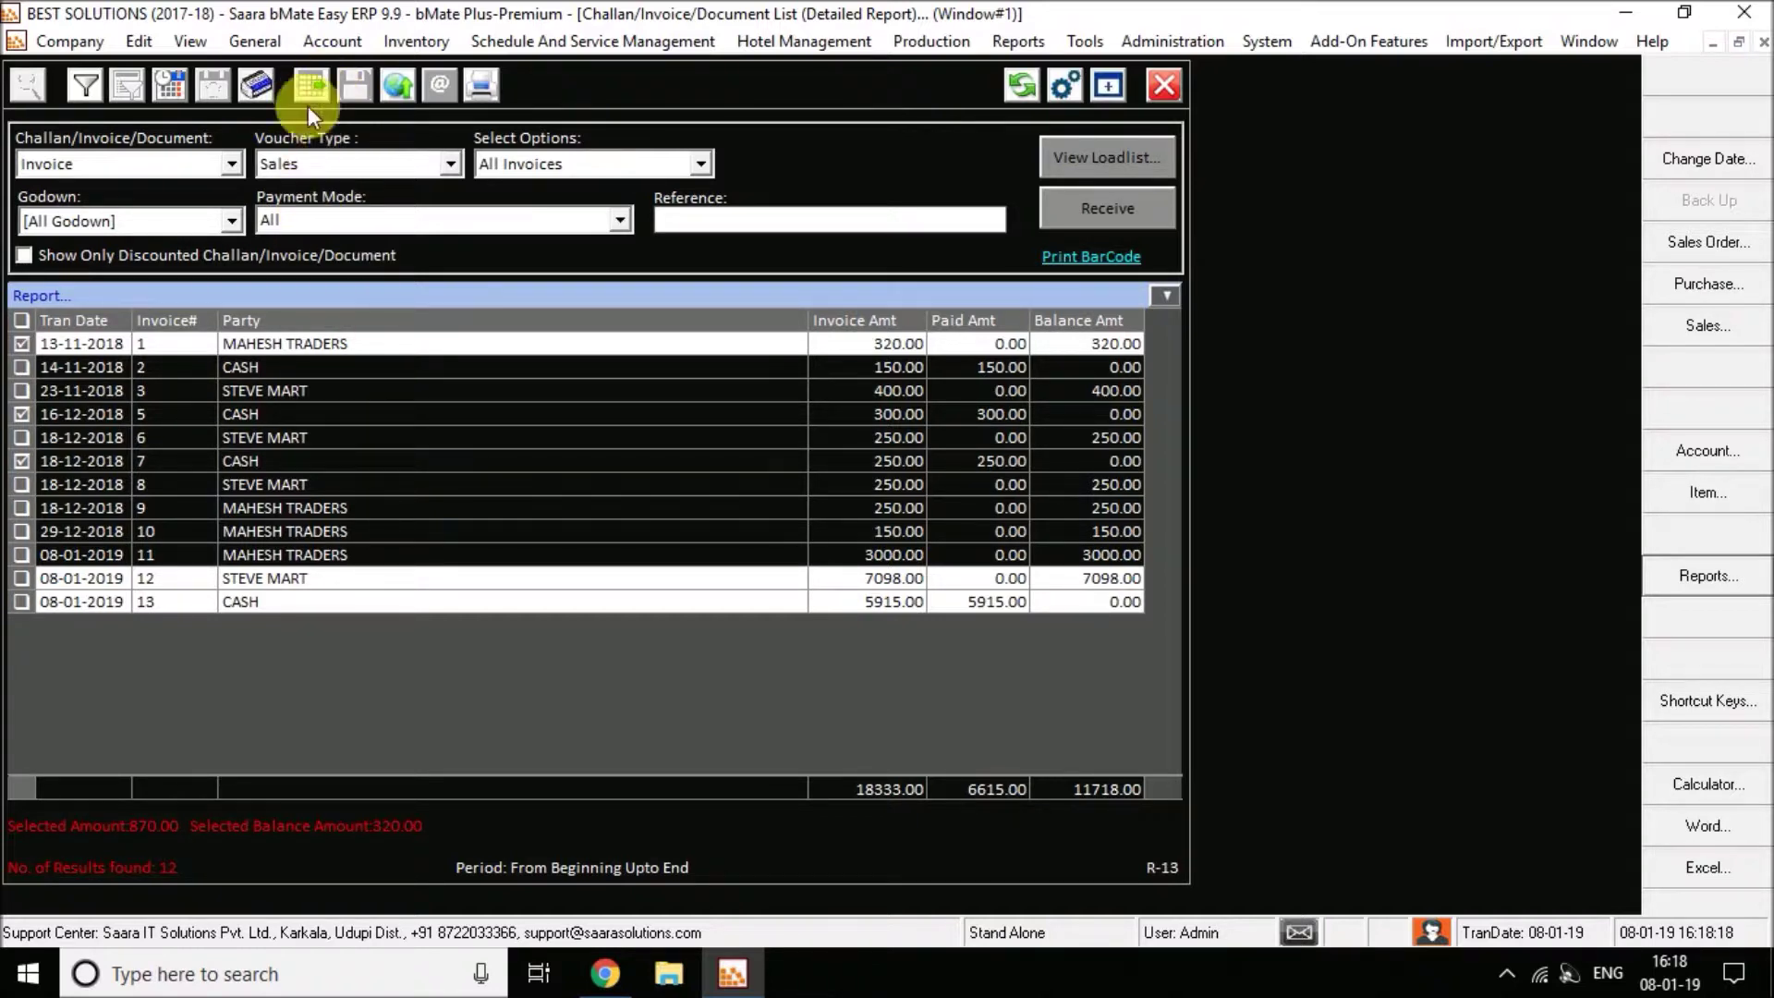
Review the data export options available for the invoice report and close them without exporting.
left_click(315, 81)
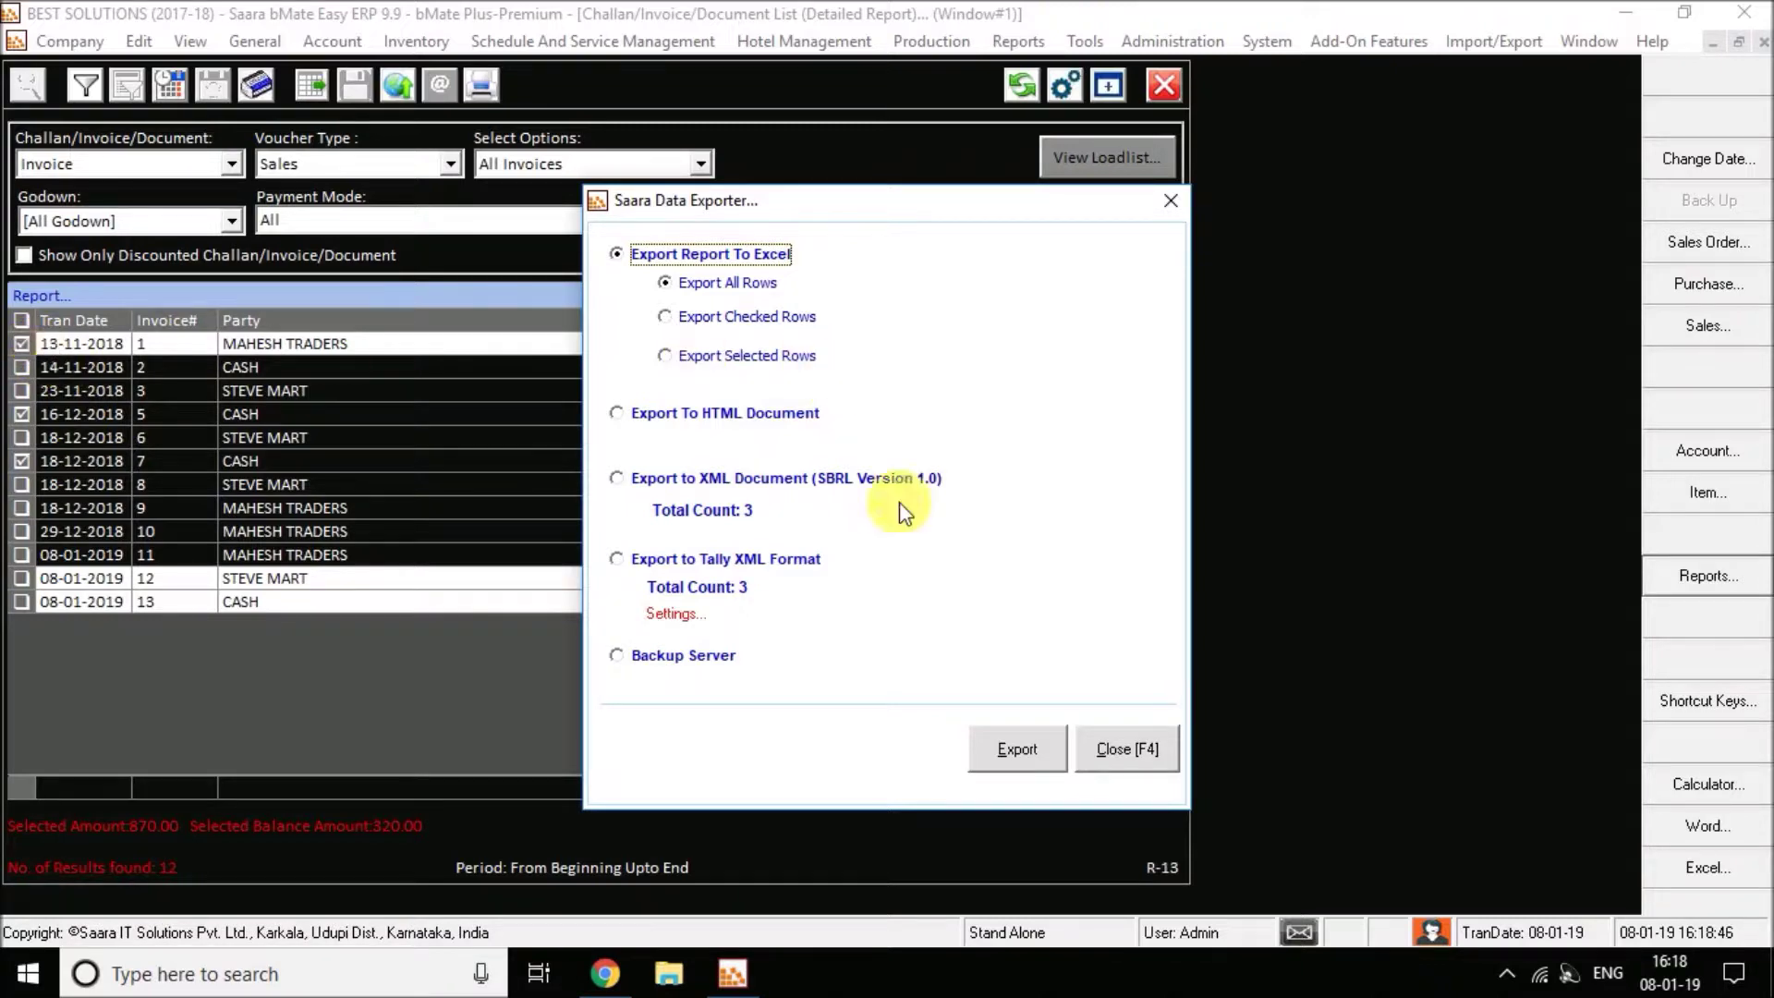
left_click(1182, 763)
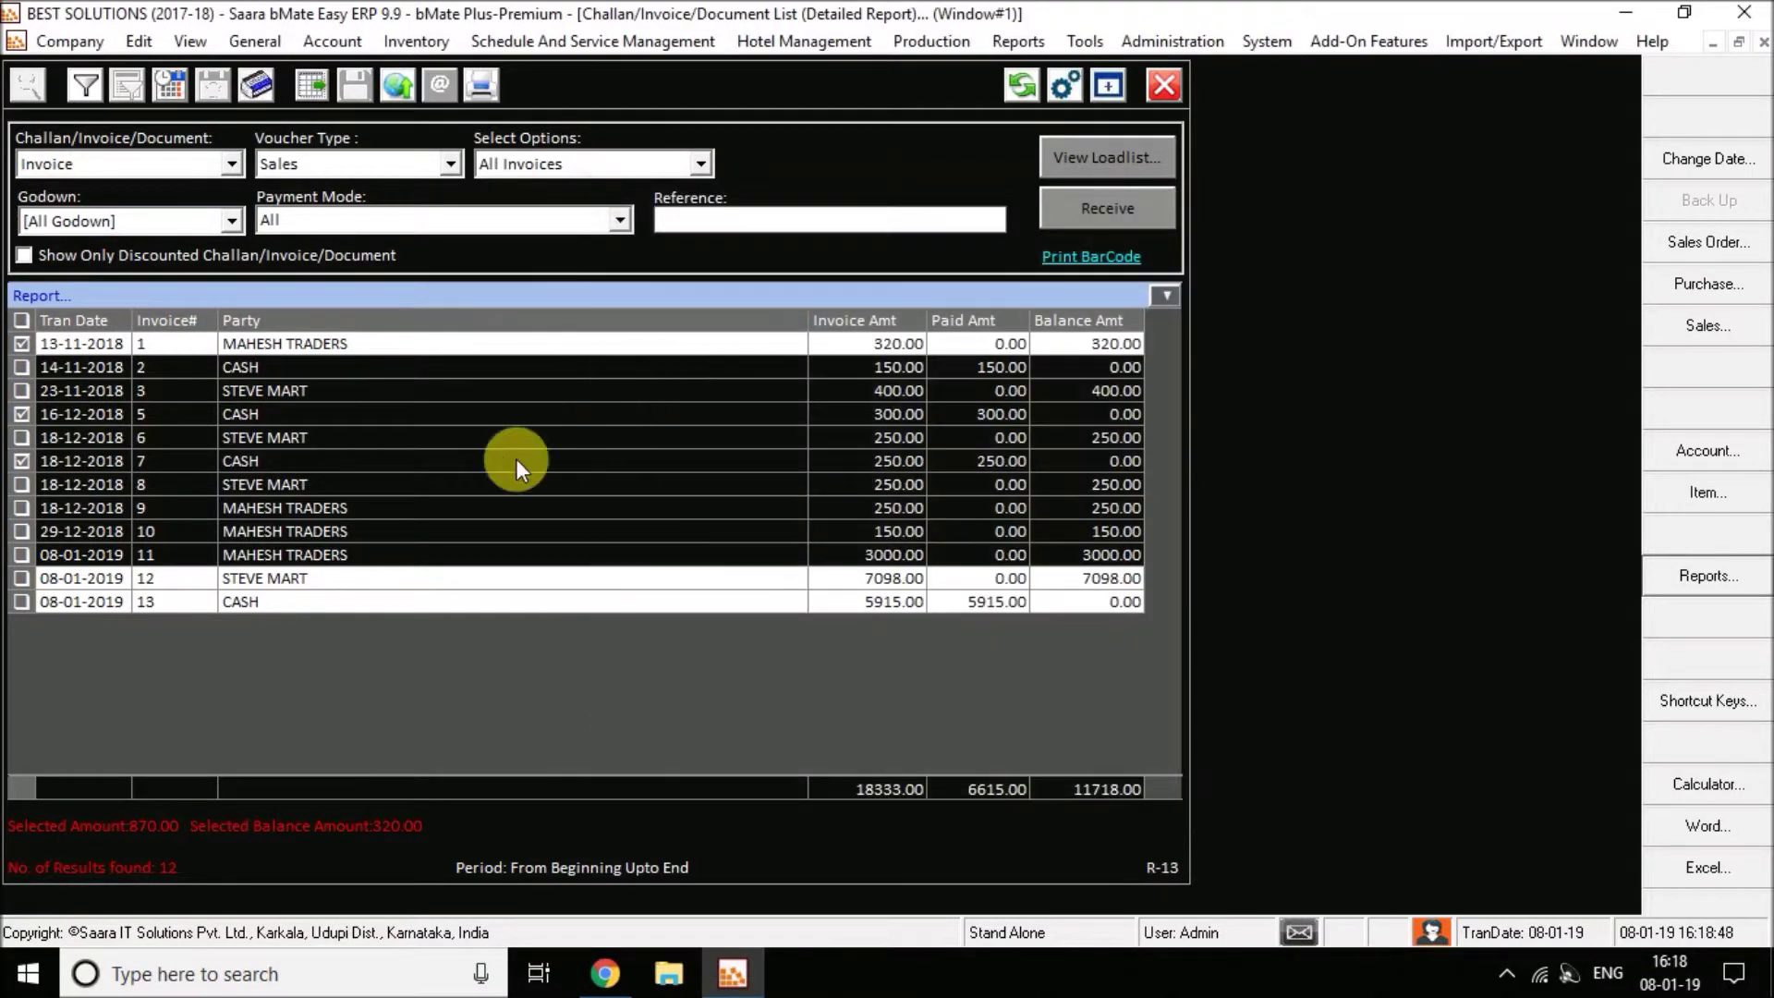
Highlight the rows of invoices 2 to 11 again and export all rows of the sales invoice list to Excel.
left_click_drag(486, 375, 485, 566)
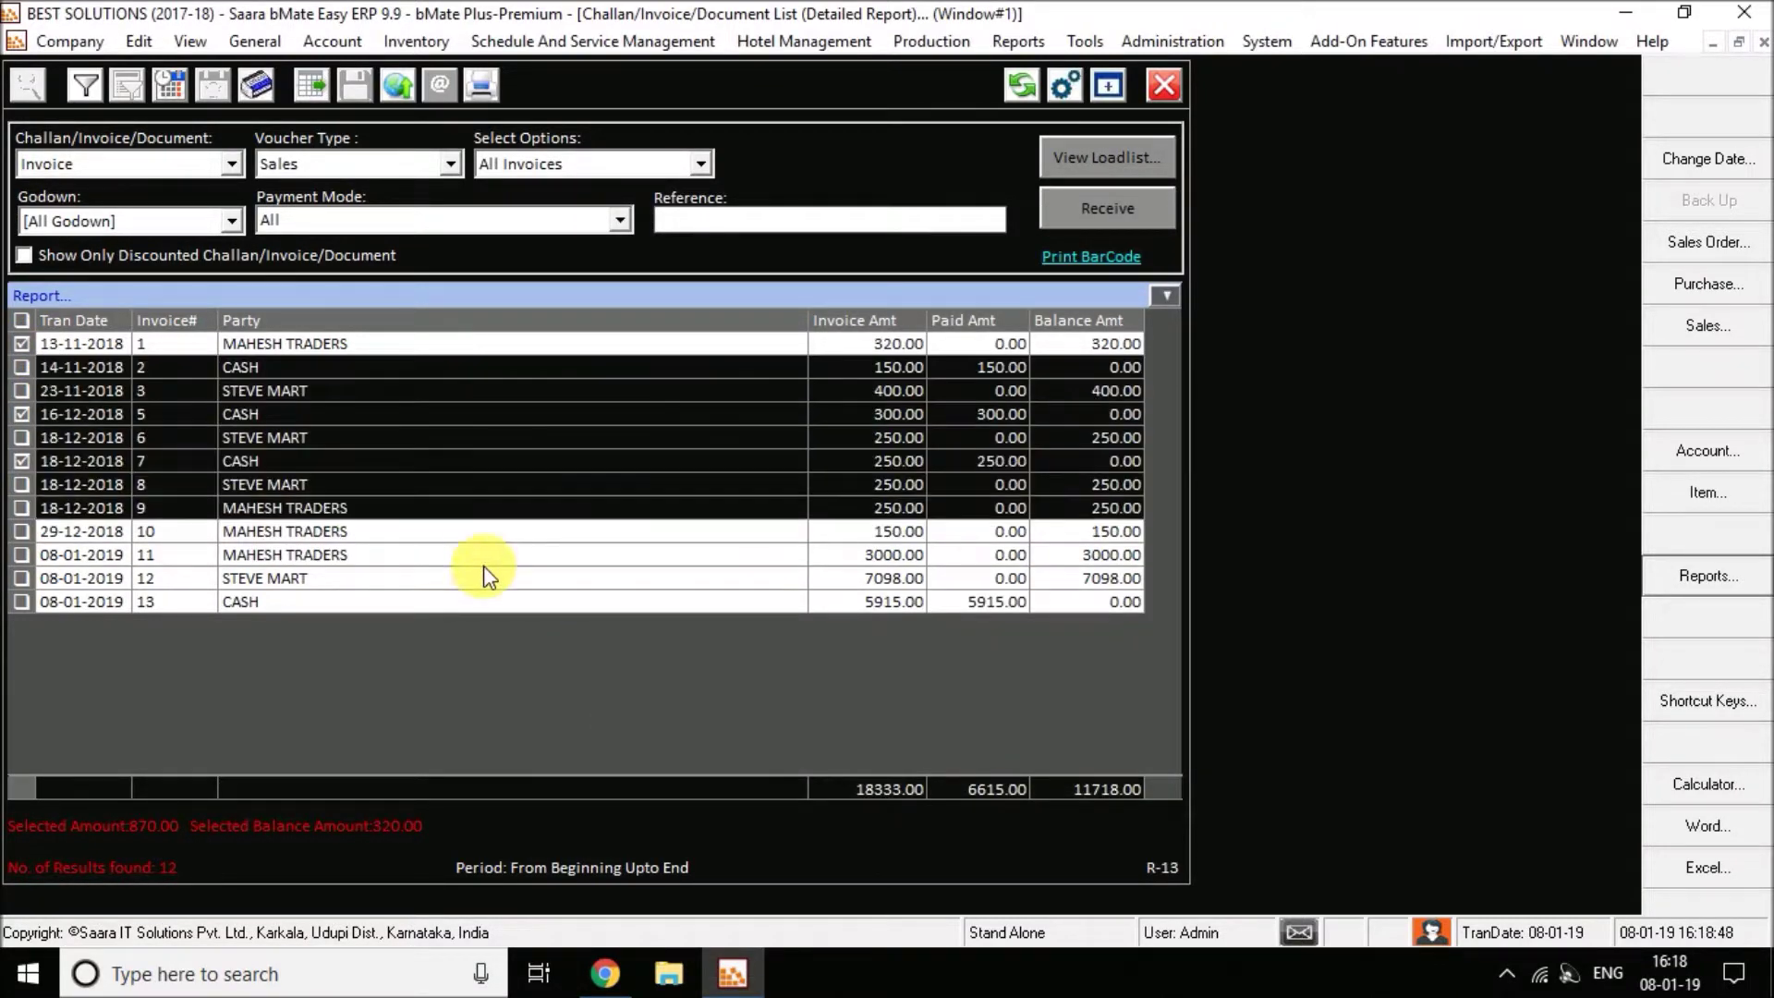
left_click(298, 96)
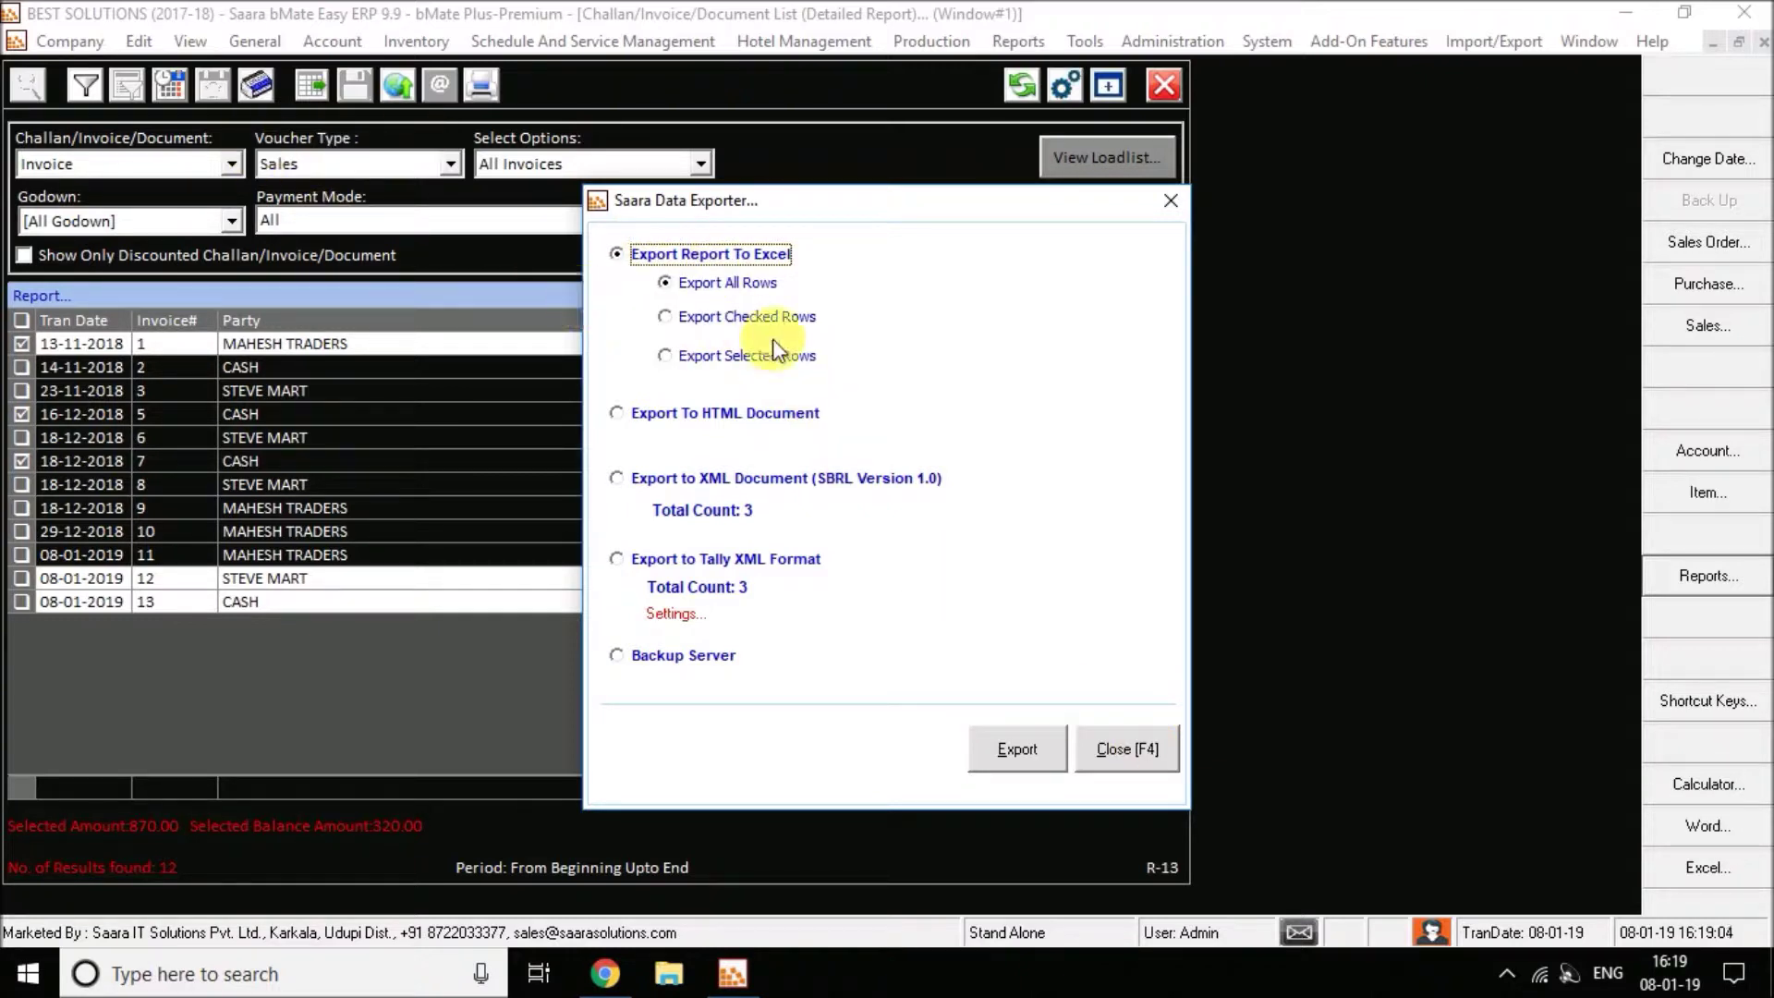
left_click(1026, 750)
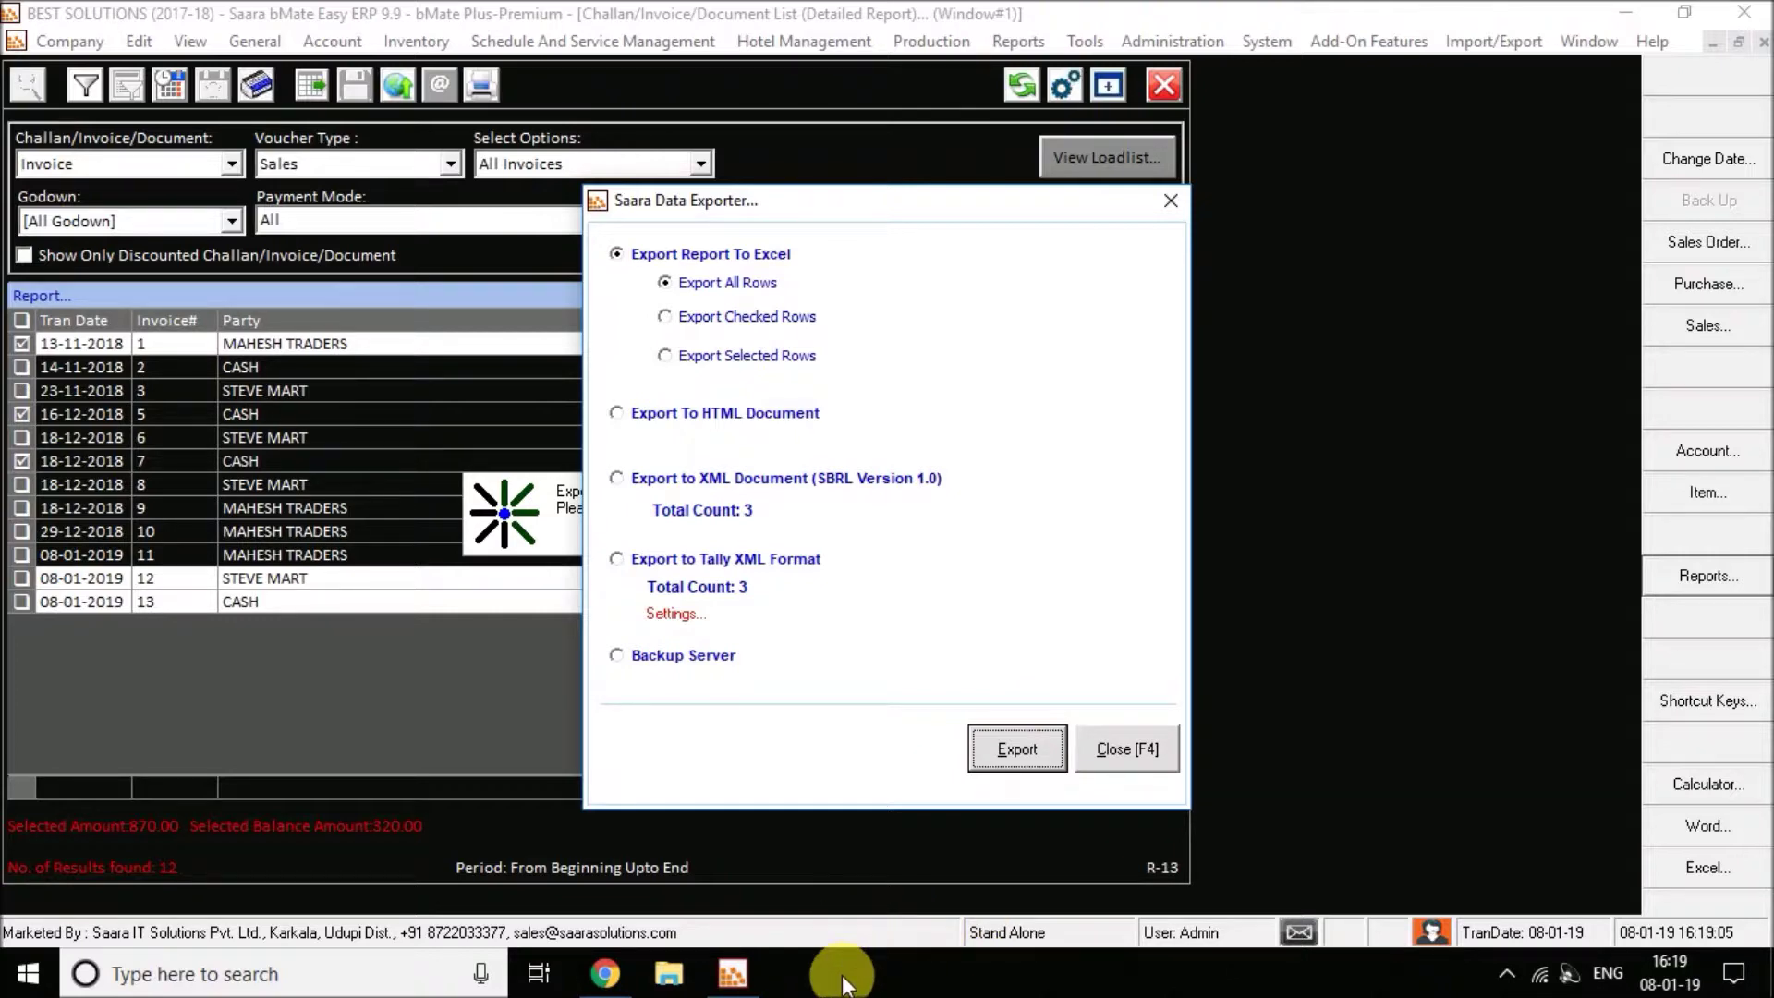
left_click(811, 981)
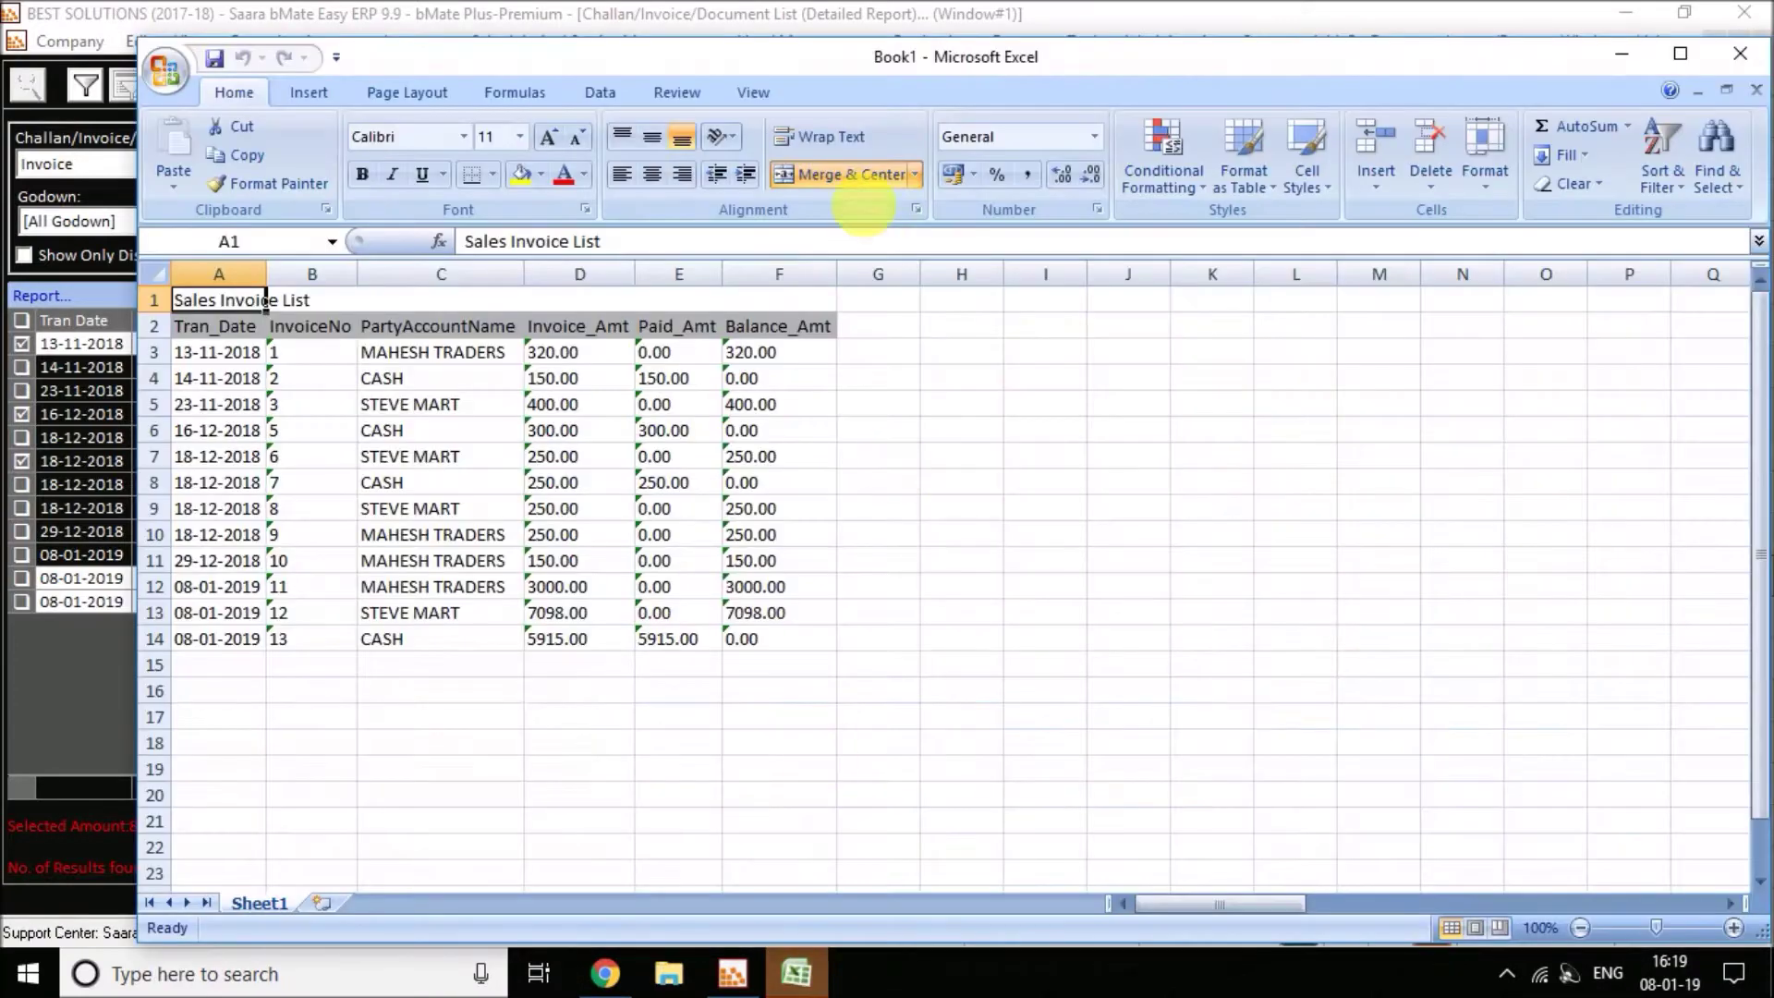
Close the exported Excel workbook and the data exporter to return to the invoice report.
left_click(1737, 55)
left_click(882, 555)
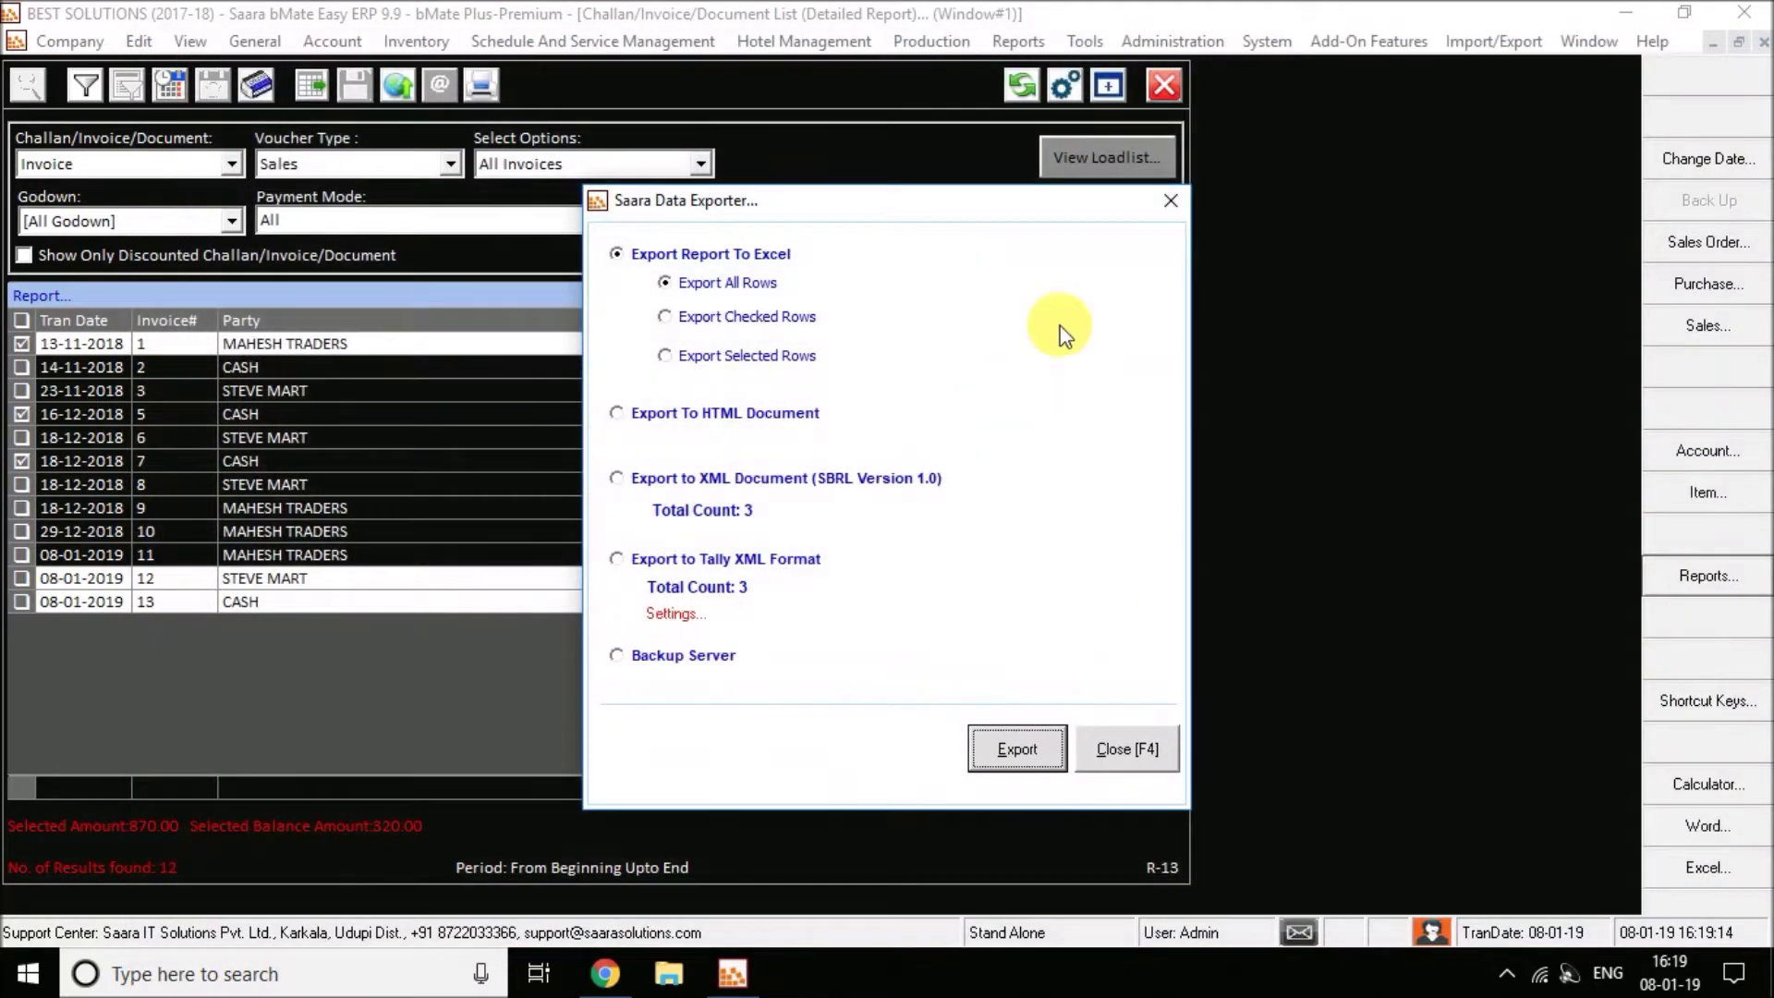
left_click(1132, 751)
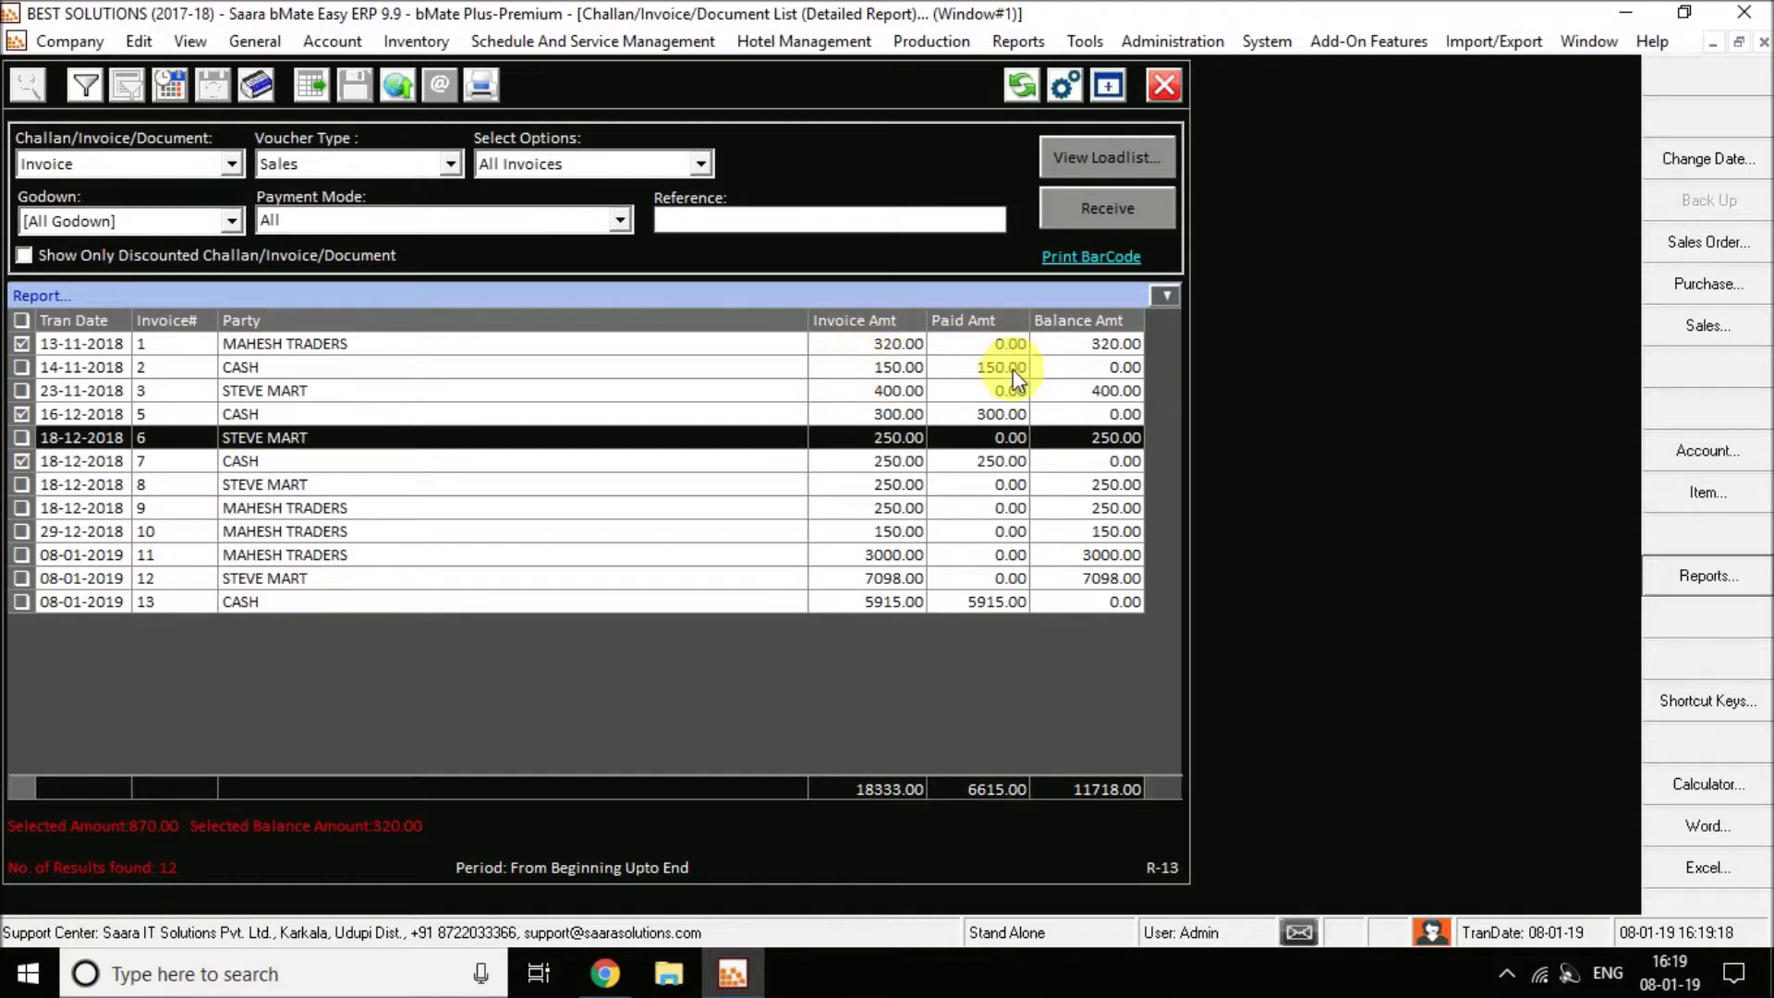
Add the Other Amount column to the invoice report through the column selection.
left_click(860, 346)
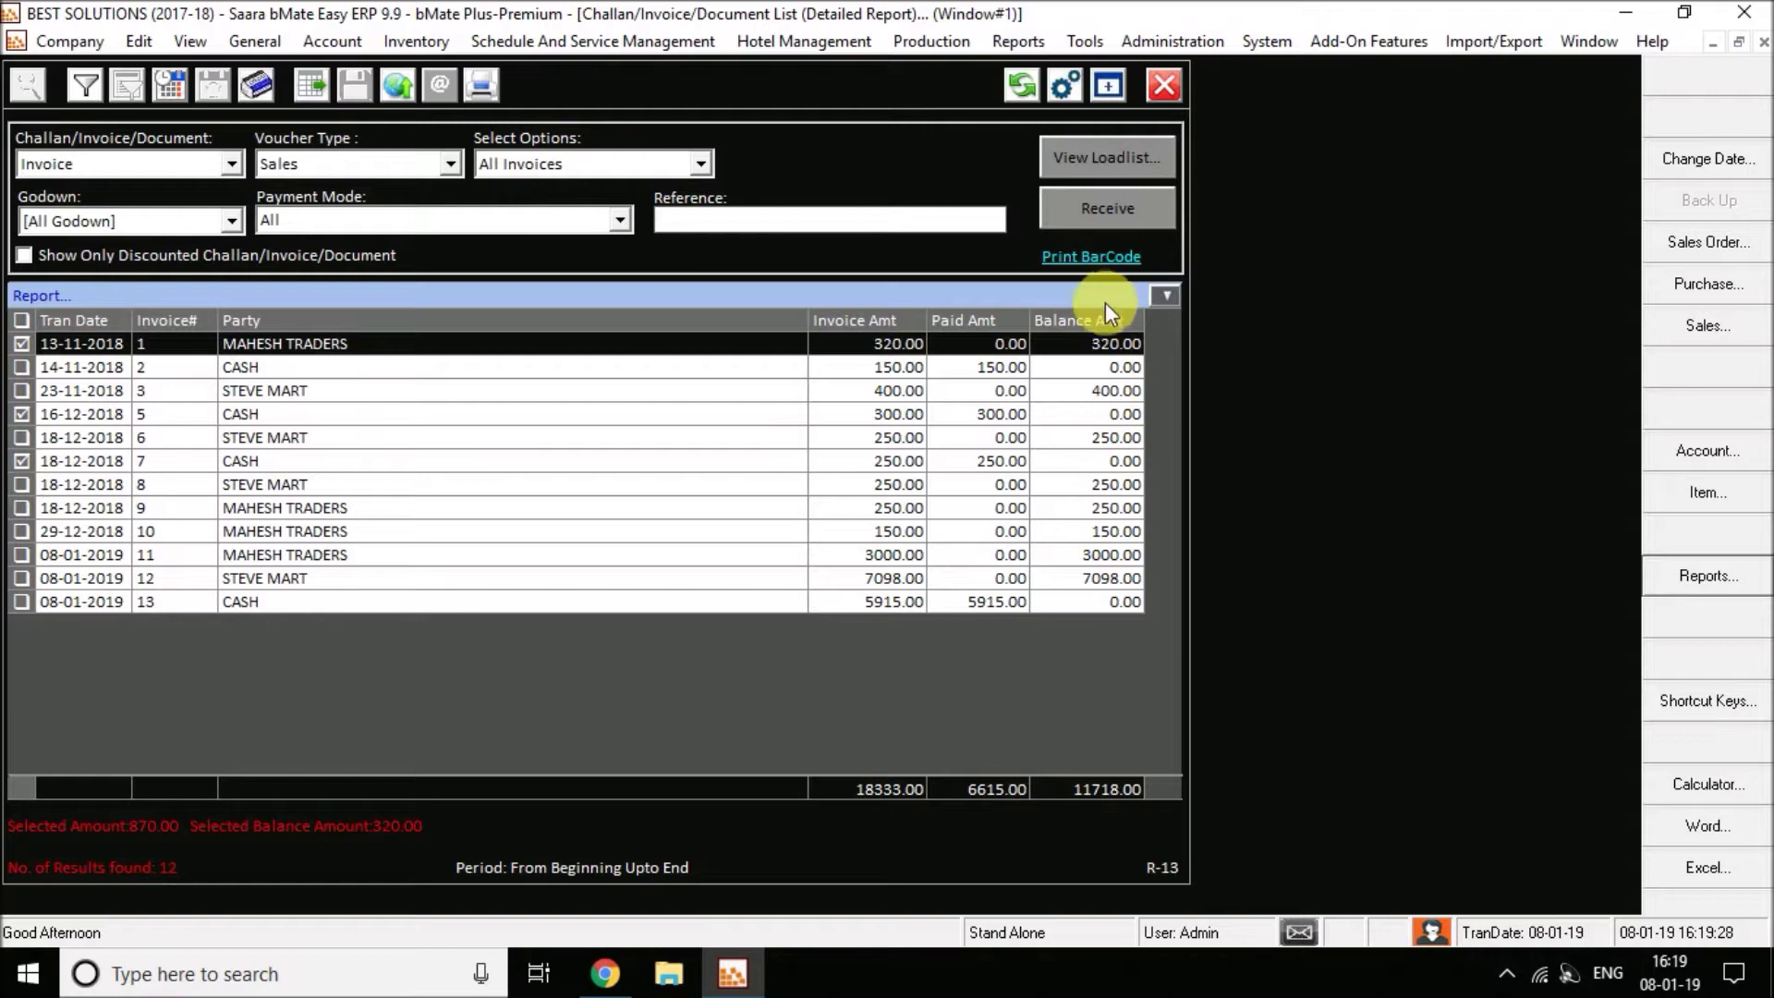
left_click(1166, 296)
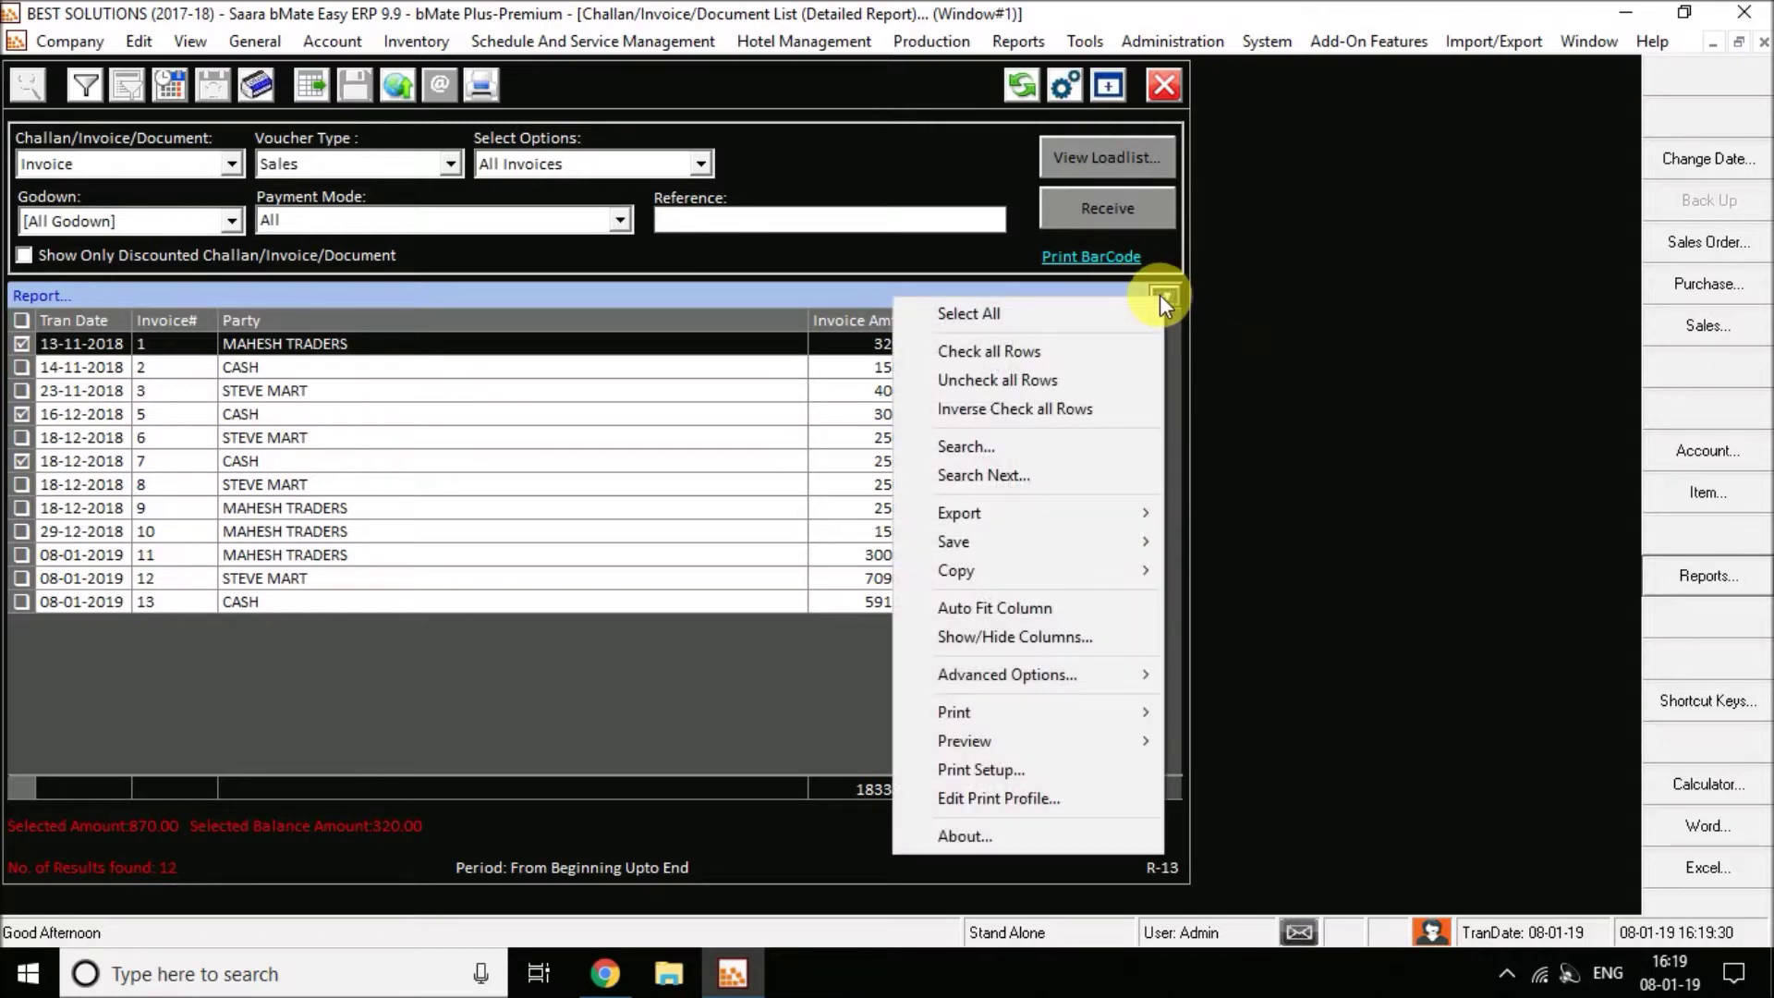
left_click(1179, 347)
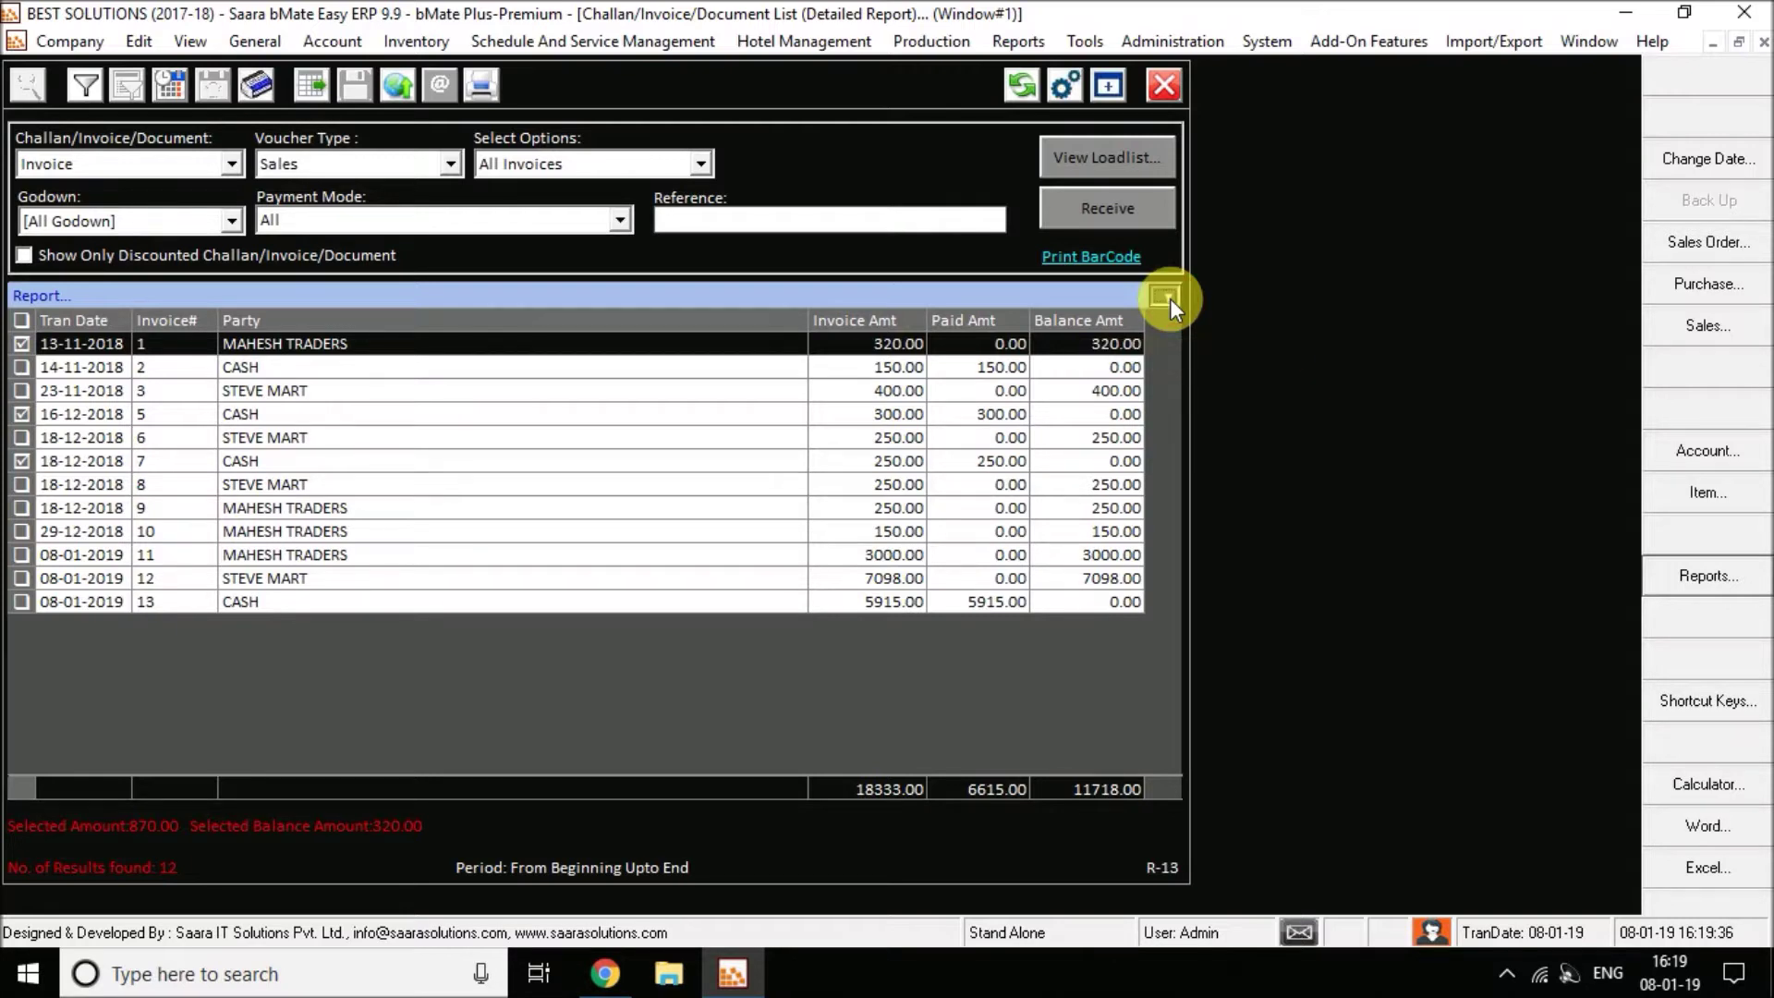
left_click(1167, 297)
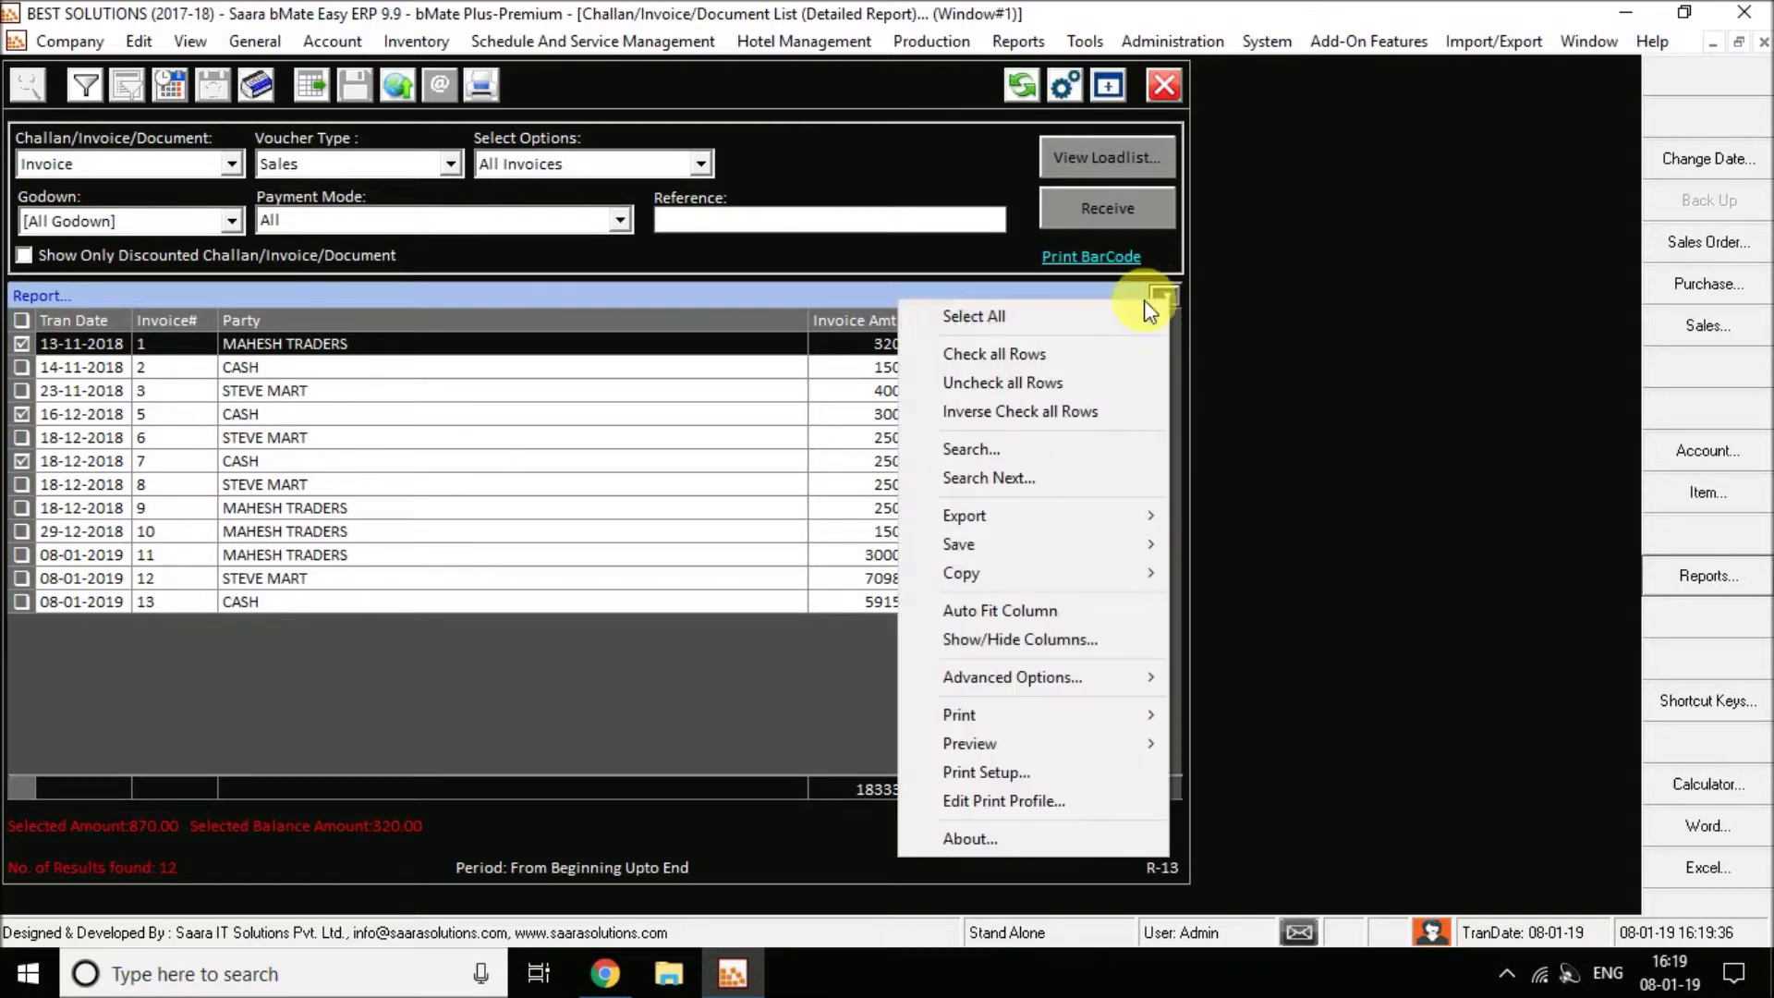
left_click(1057, 637)
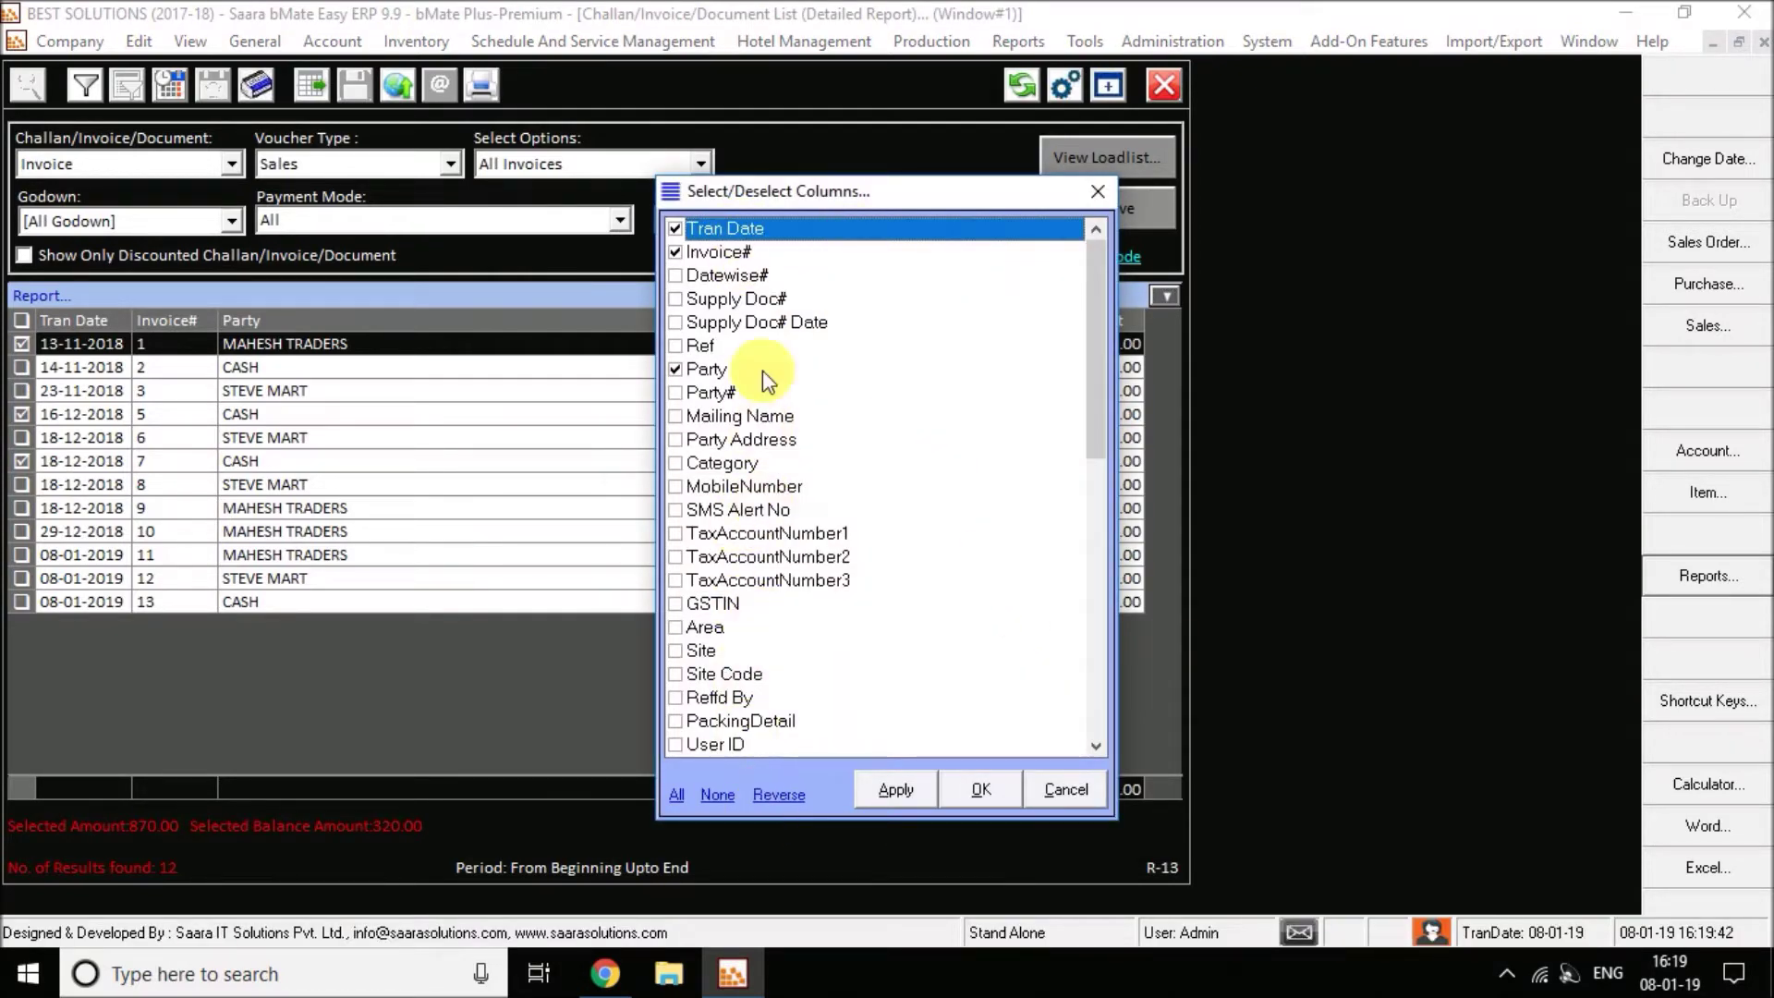
left_click_drag(1099, 300, 1061, 245)
scroll(1054, 296, "down", 10)
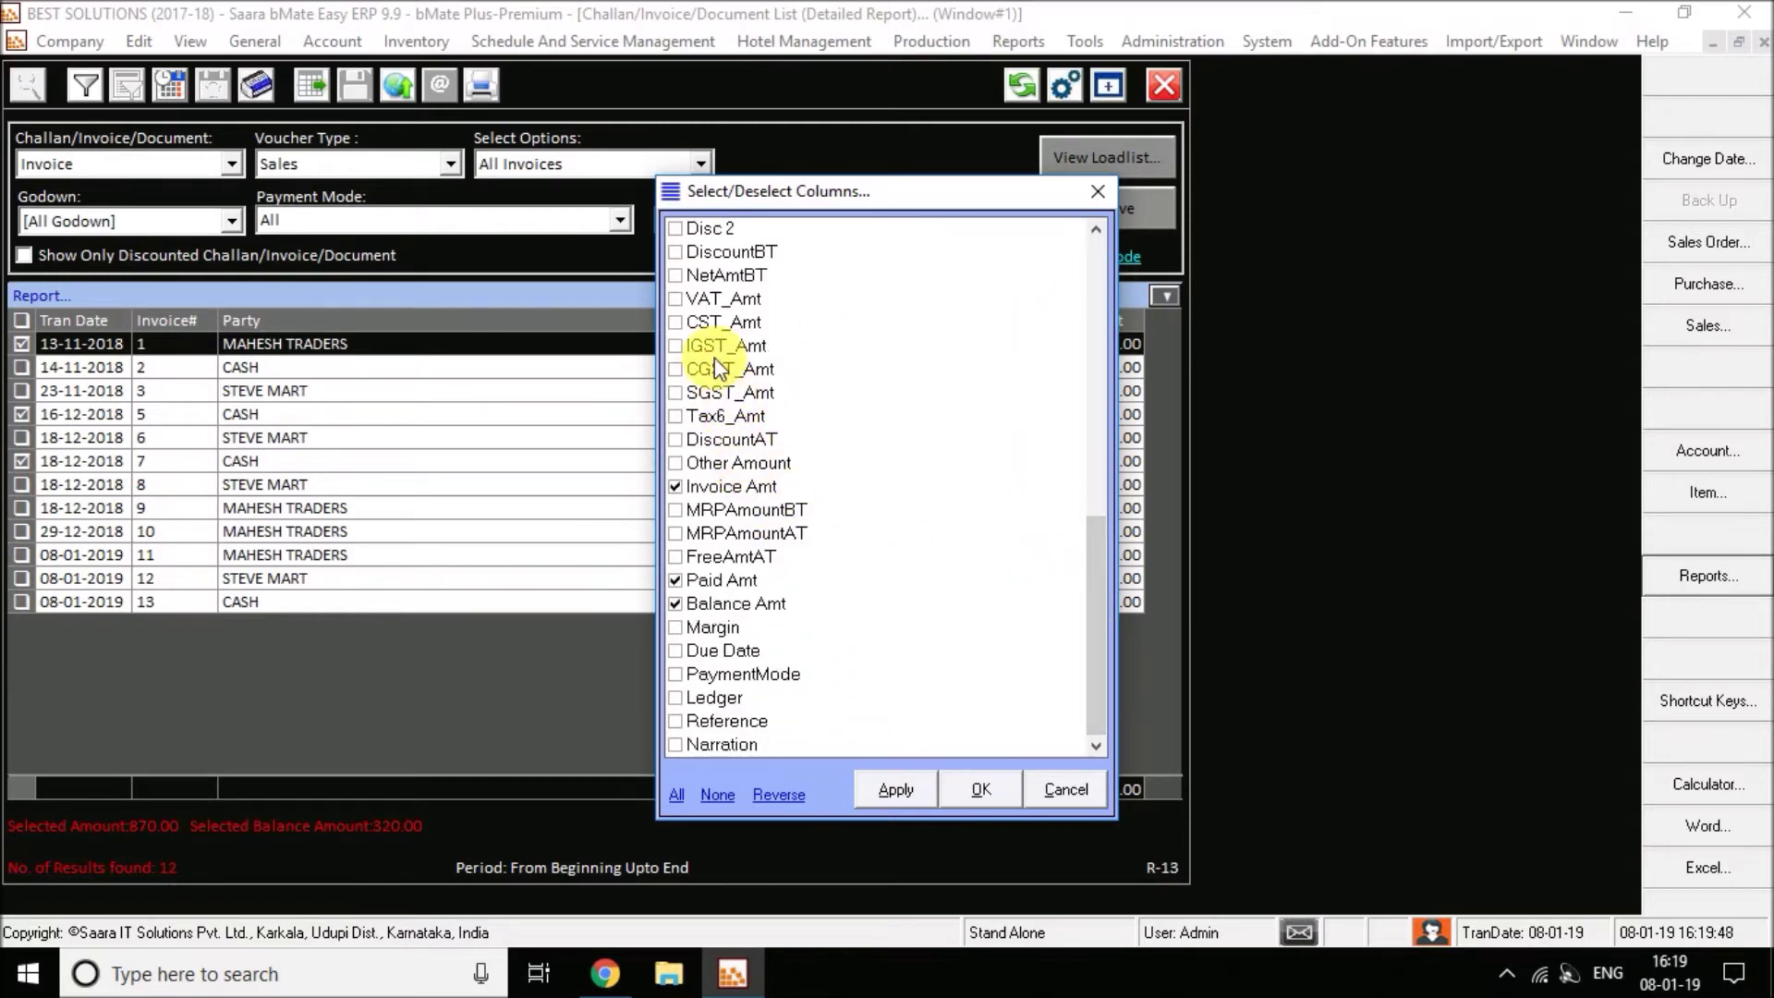
left_click(675, 464)
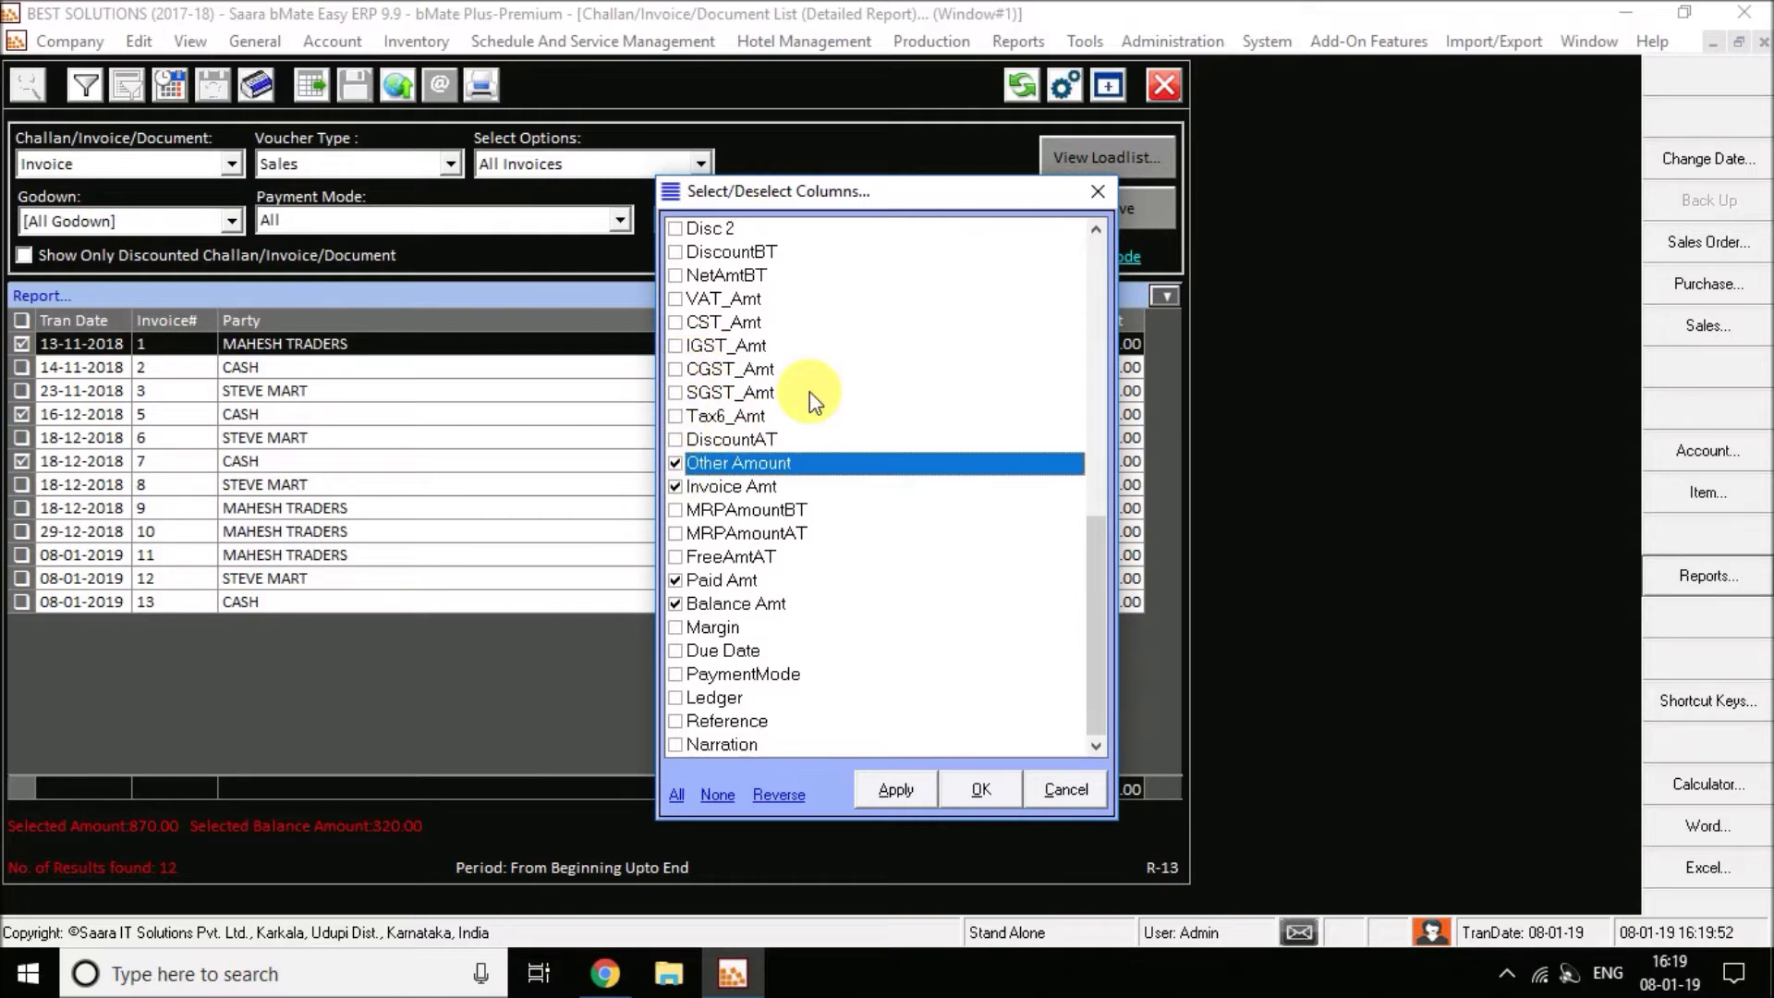
left_click(895, 790)
left_click(978, 790)
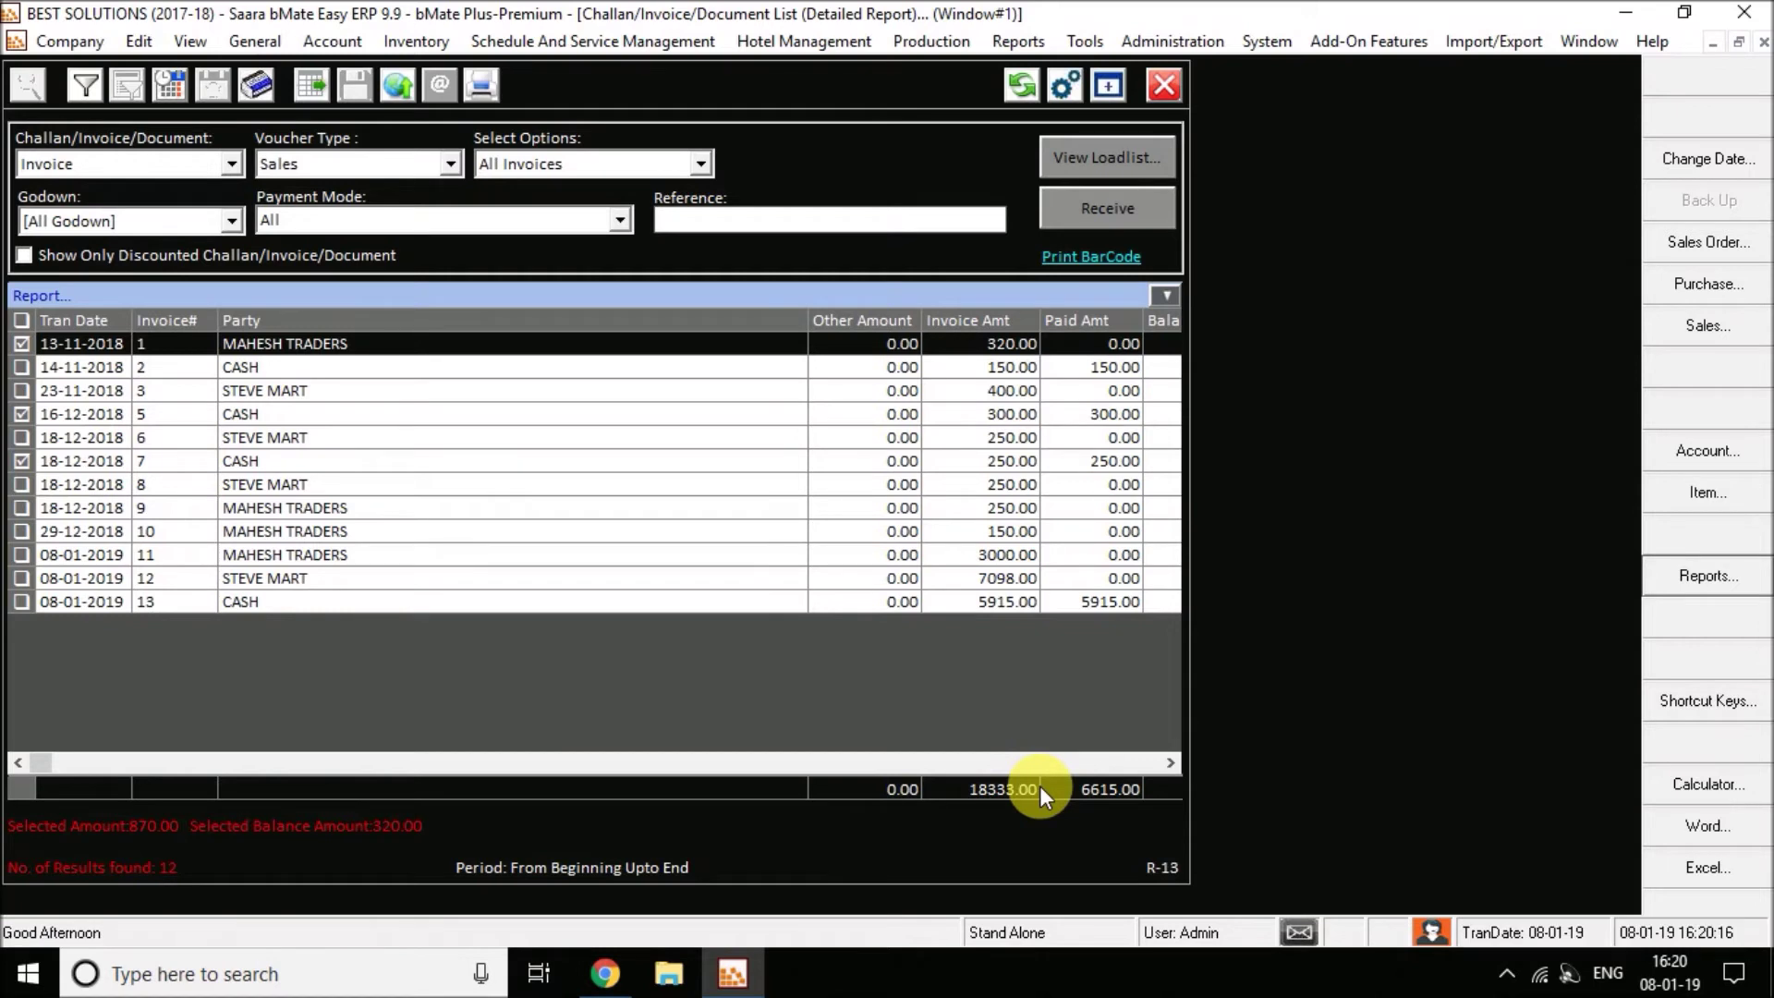
View the program's product, version and support information, and close it.
left_click(1652, 40)
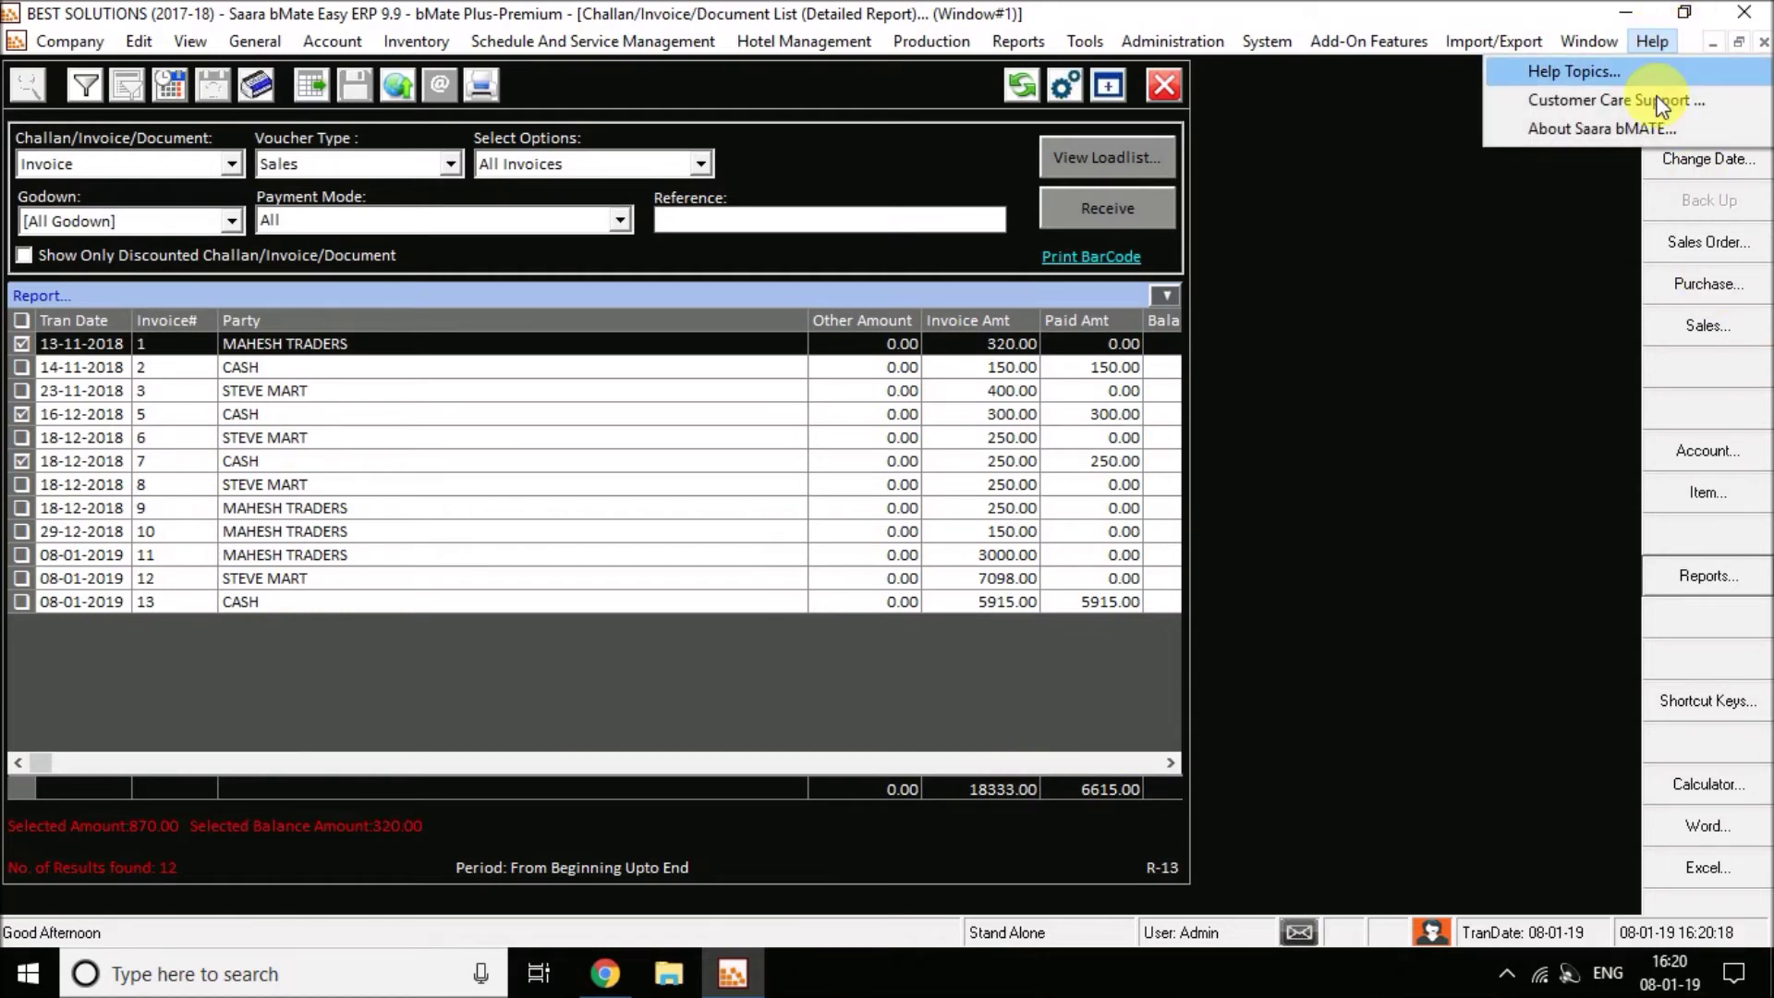
left_click(1575, 127)
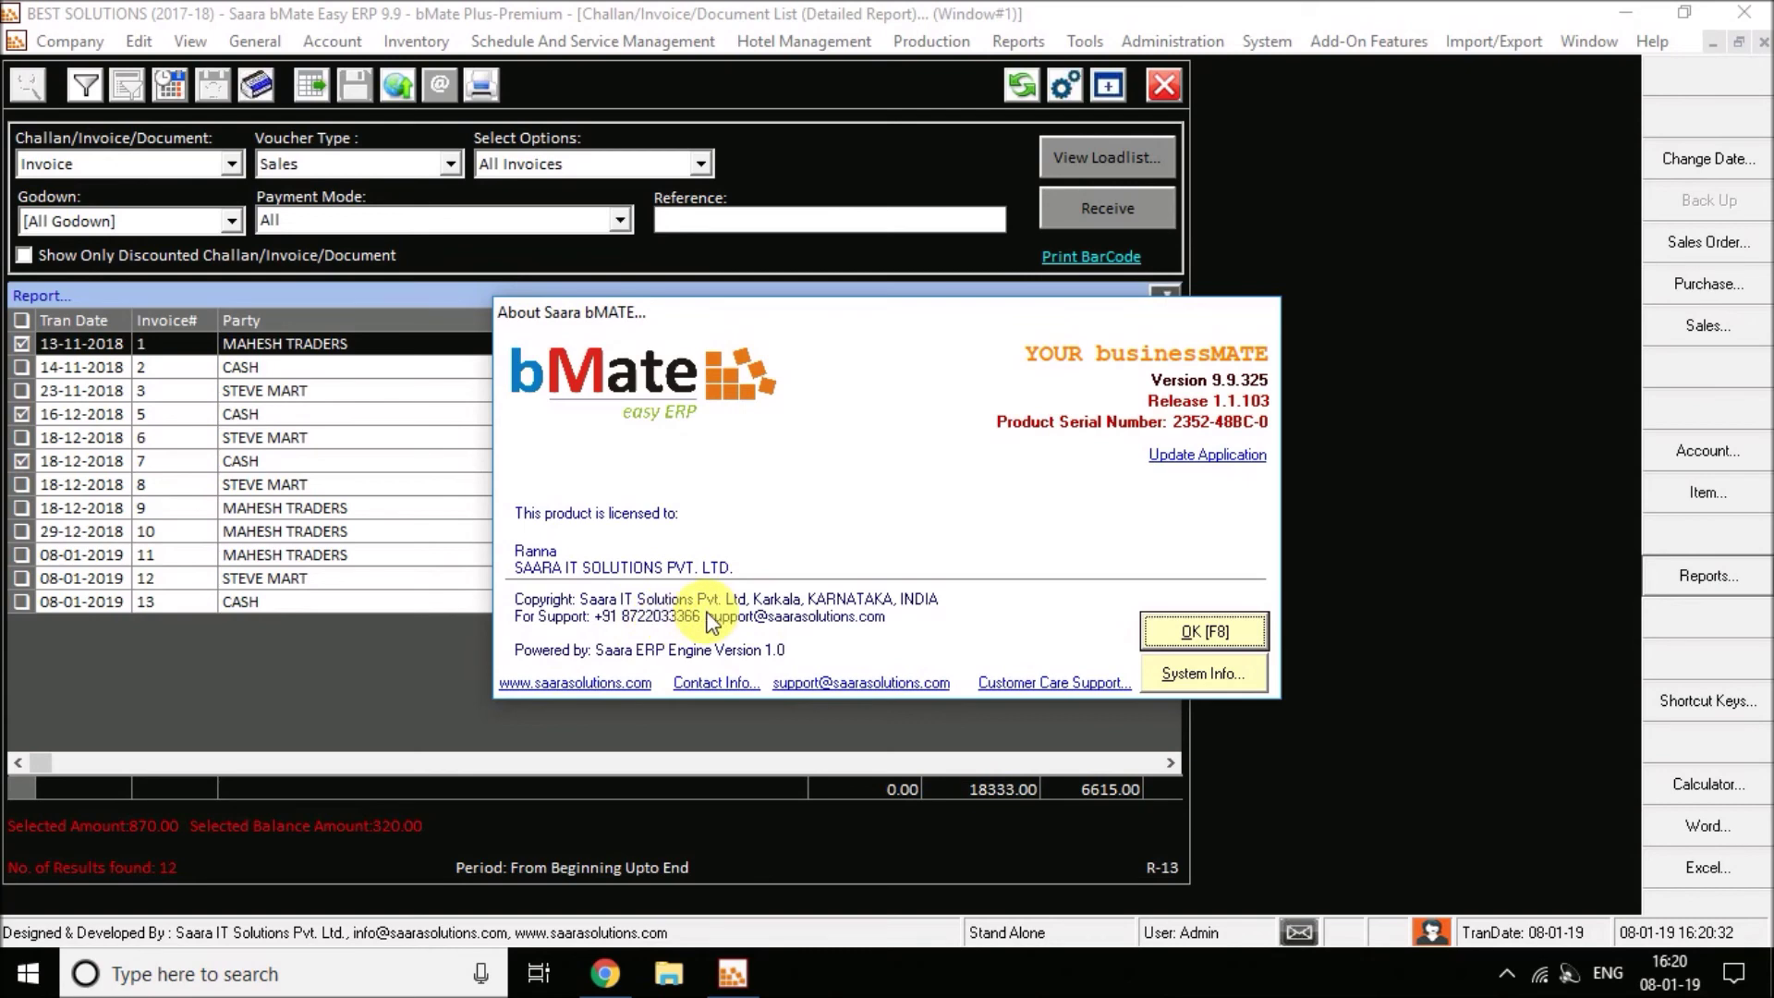
left_click(1190, 625)
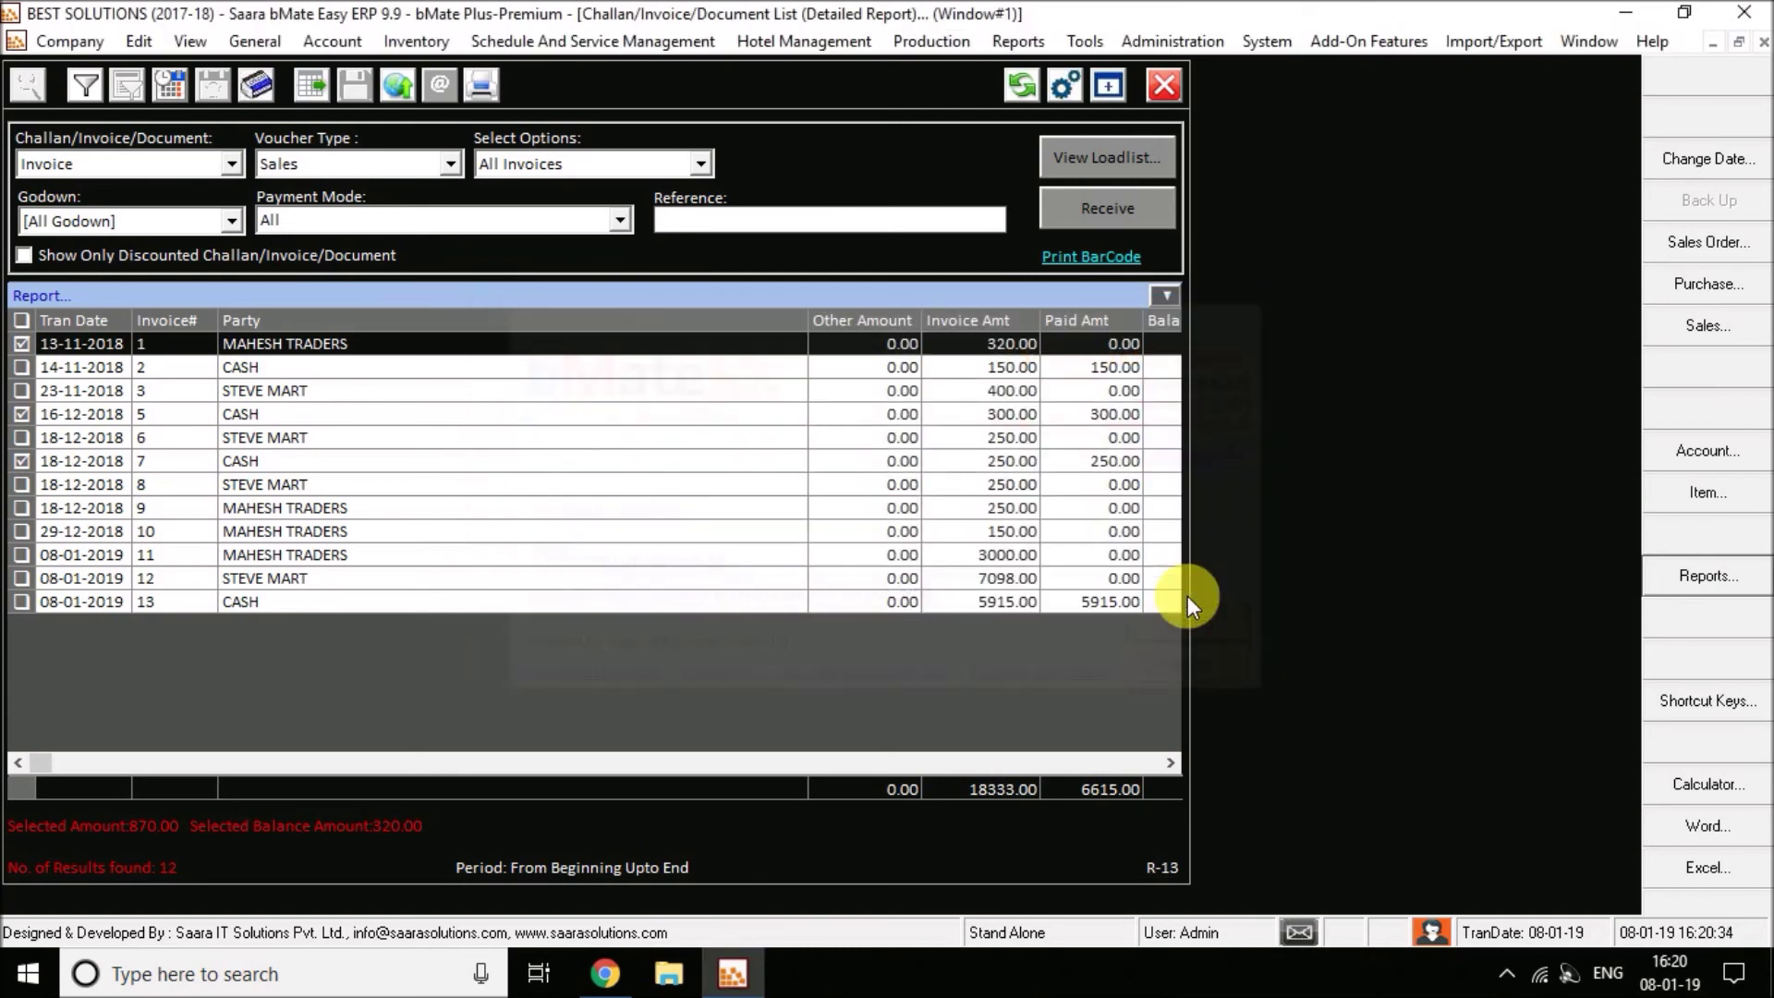